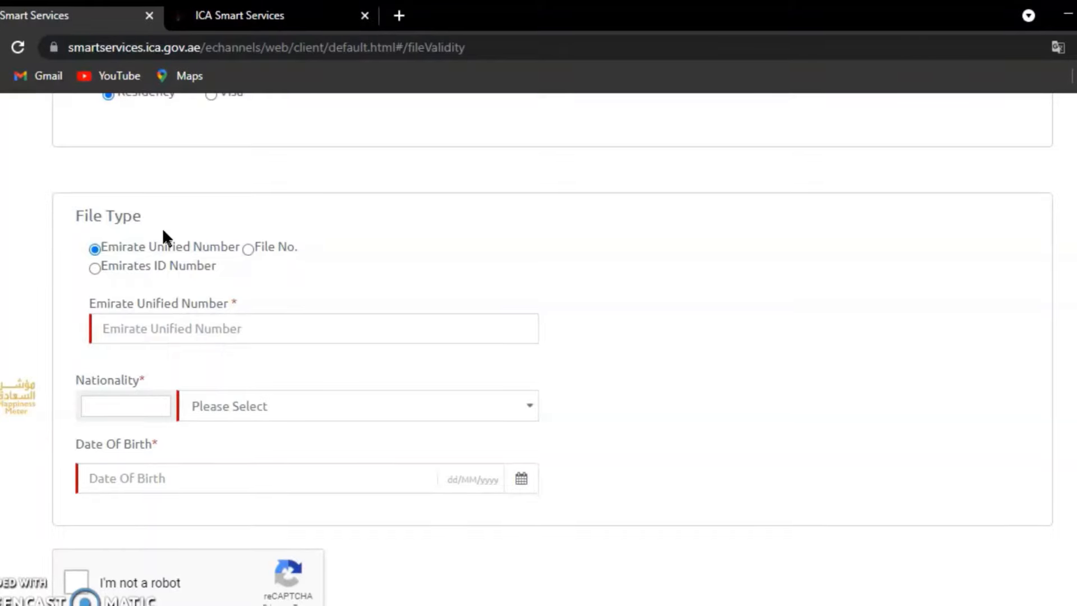
- Choose Emirates ID Number as the file type and visit its ID, nationality and birth-date fields
{"action": "left_click", "coordinate": [155, 333]}
{"action": "left_click", "coordinate": [94, 267]}
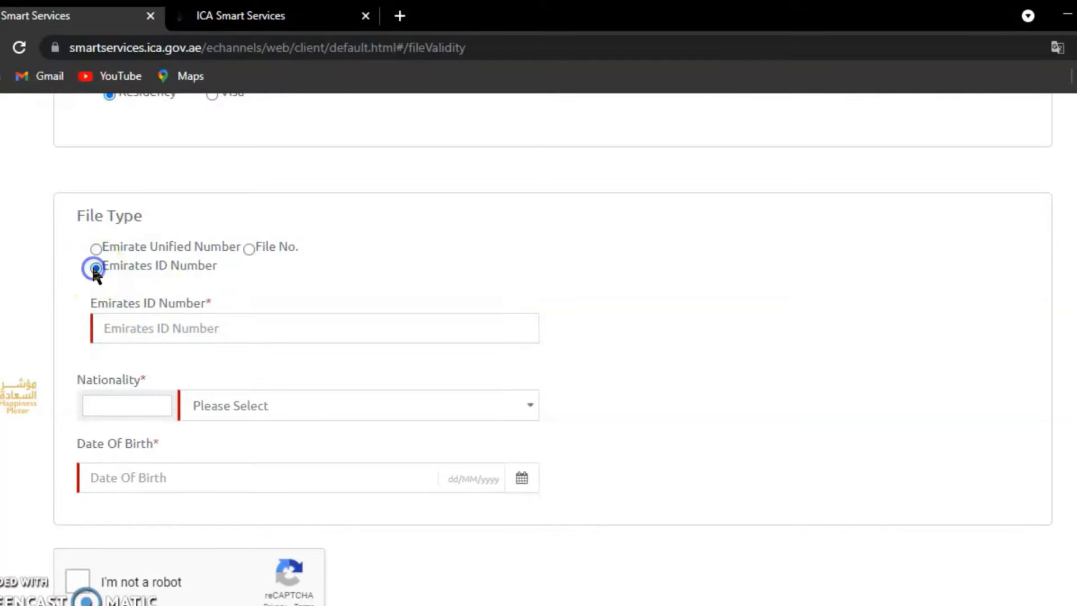
{"action": "left_click", "coordinate": [195, 336]}
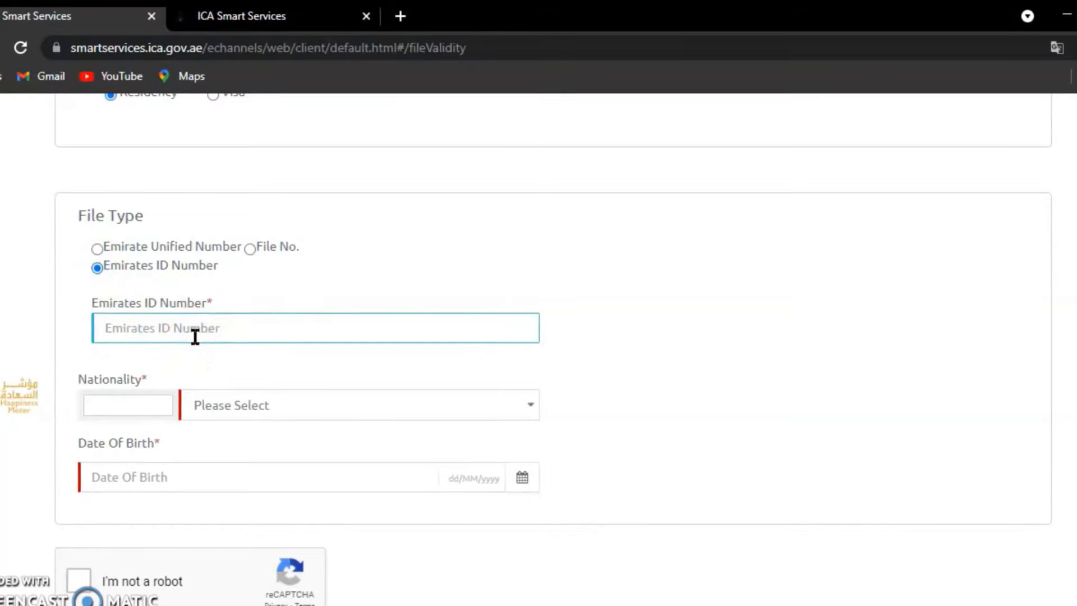
{"action": "left_click", "coordinate": [126, 397]}
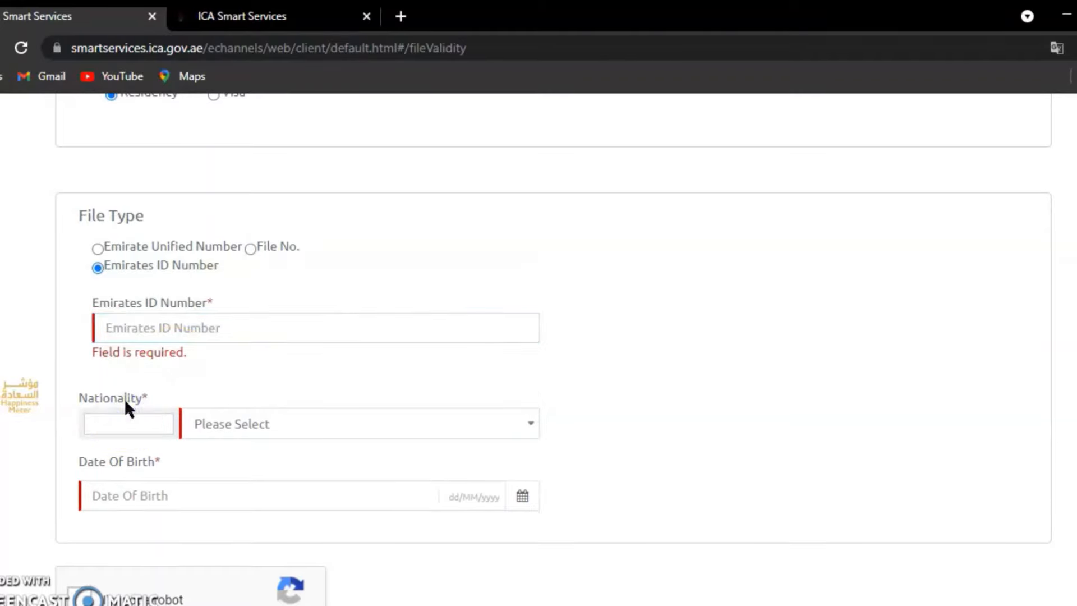
{"action": "left_click", "coordinate": [109, 497]}
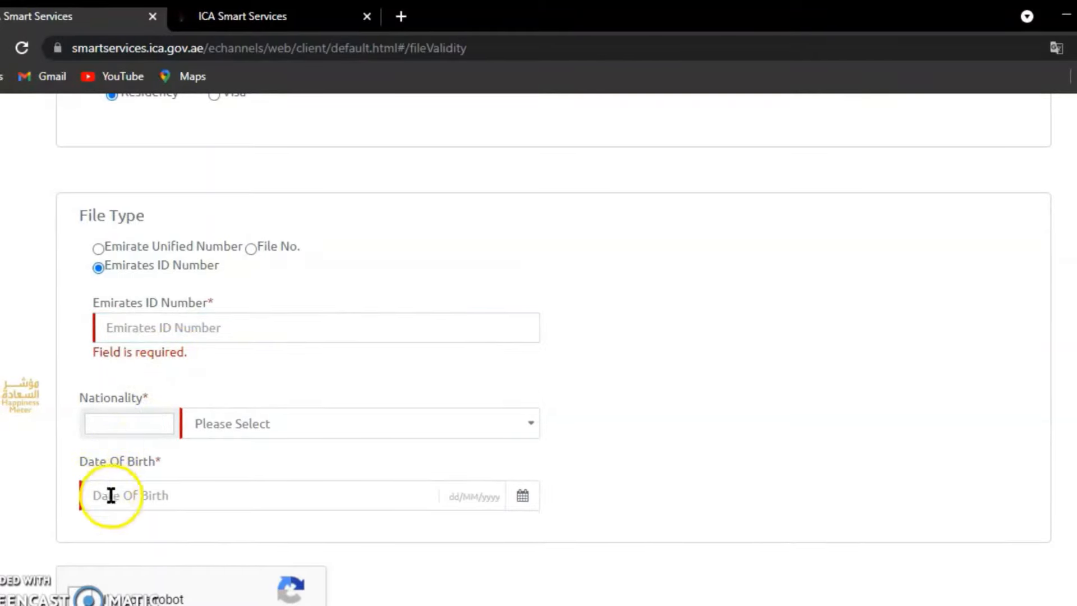
{"action": "left_click", "coordinate": [111, 497]}
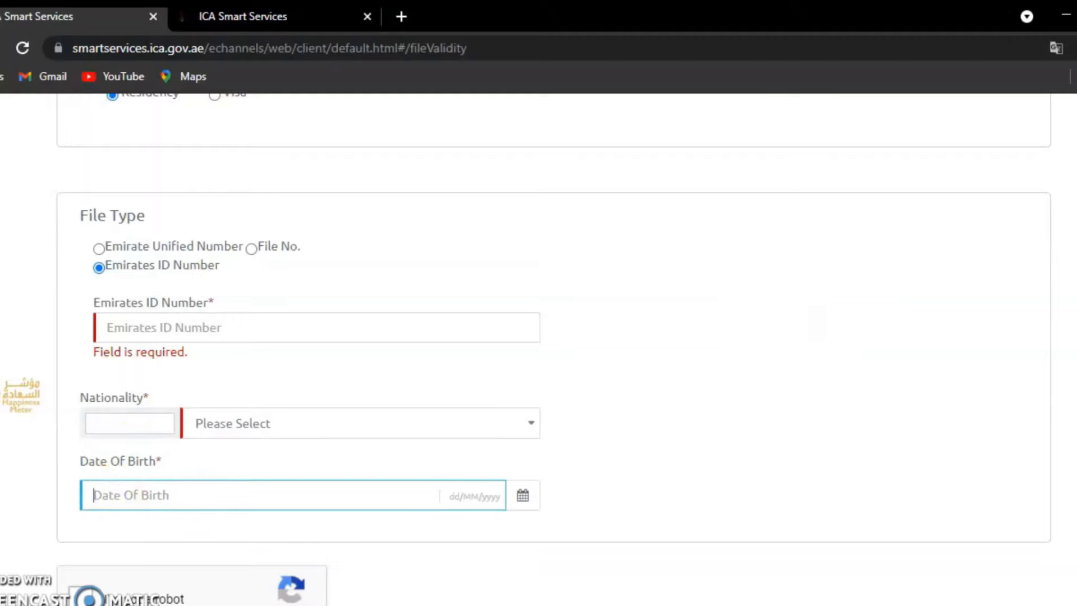
- Pass the reCAPTCHA 'I'm not a robot' check
{"action": "scroll", "coordinate": [538, 344], "scroll_direction": "down", "scroll_amount": 4}
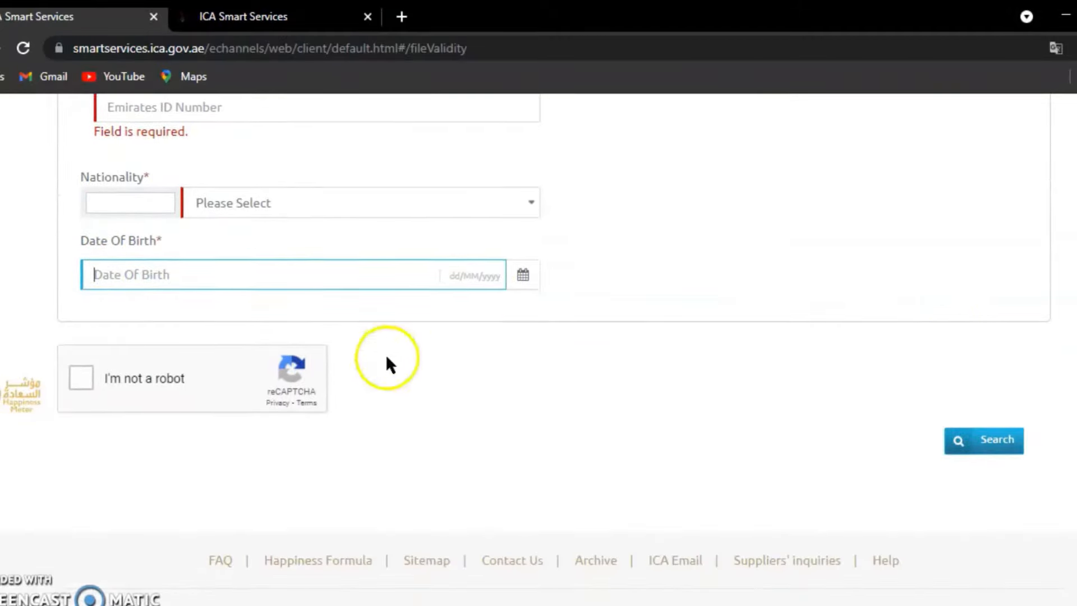
{"action": "left_click", "coordinate": [83, 378]}
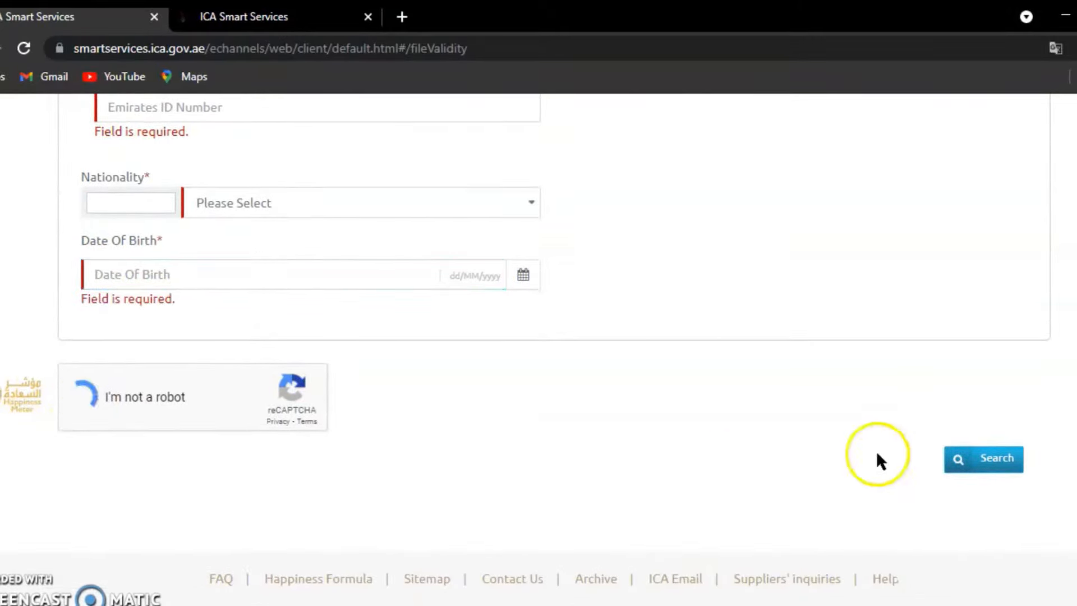
{"action": "left_click", "coordinate": [997, 467]}
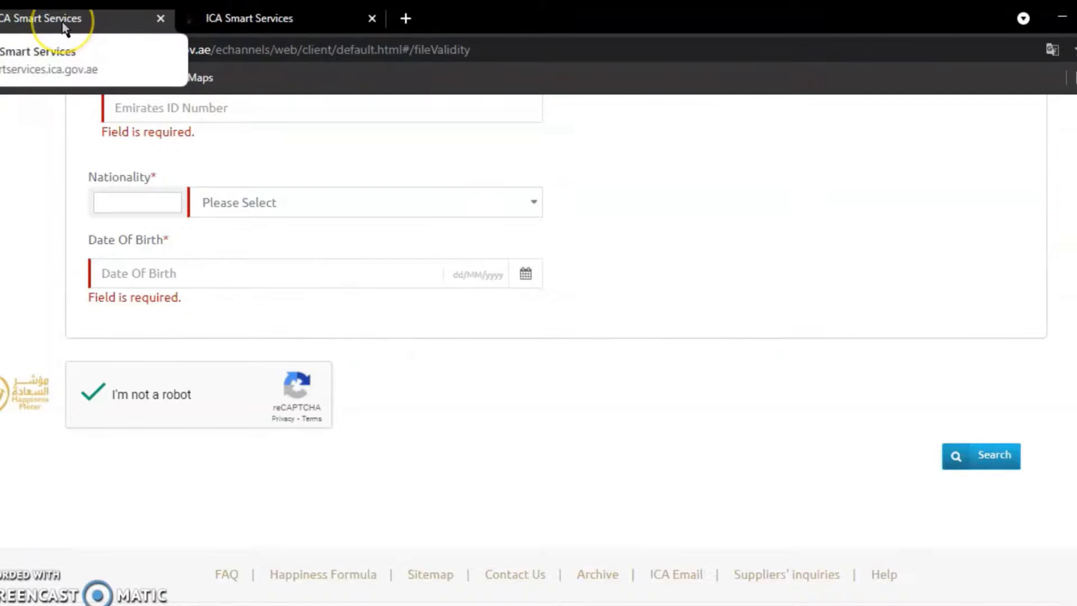
- On the Register Arrivals page, answer that the beneficiary is outside UAE
{"action": "left_click", "coordinate": [230, 18]}
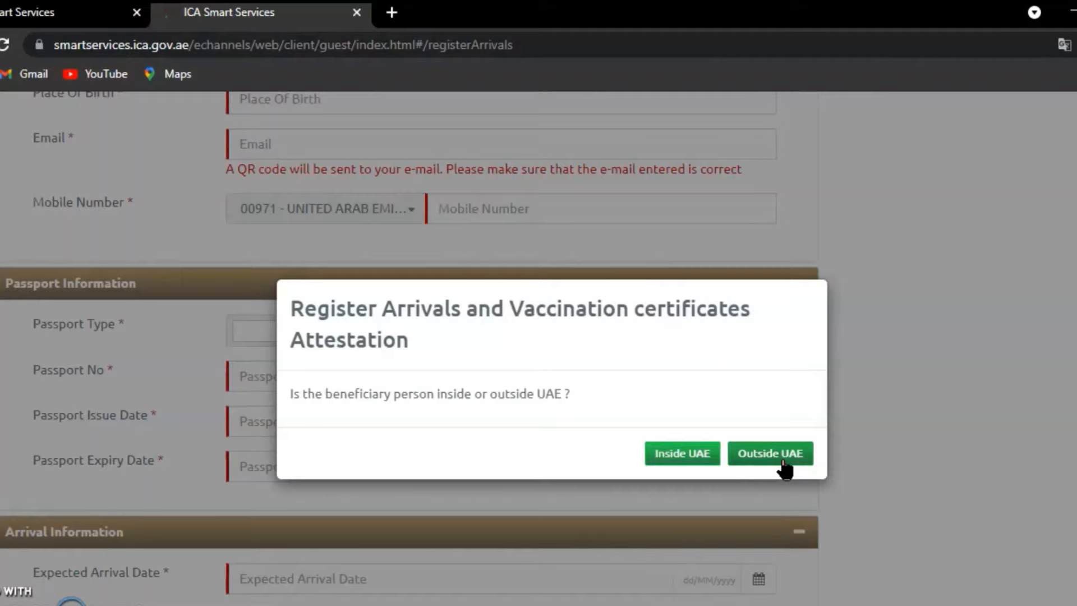
{"action": "left_click", "coordinate": [773, 457]}
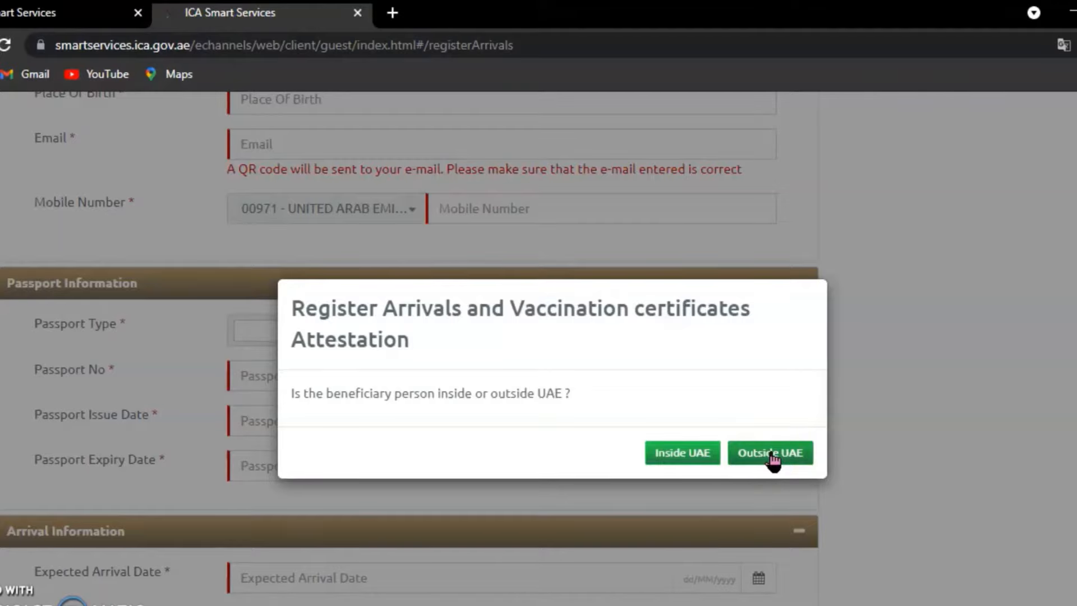
{"action": "left_click", "coordinate": [773, 456]}
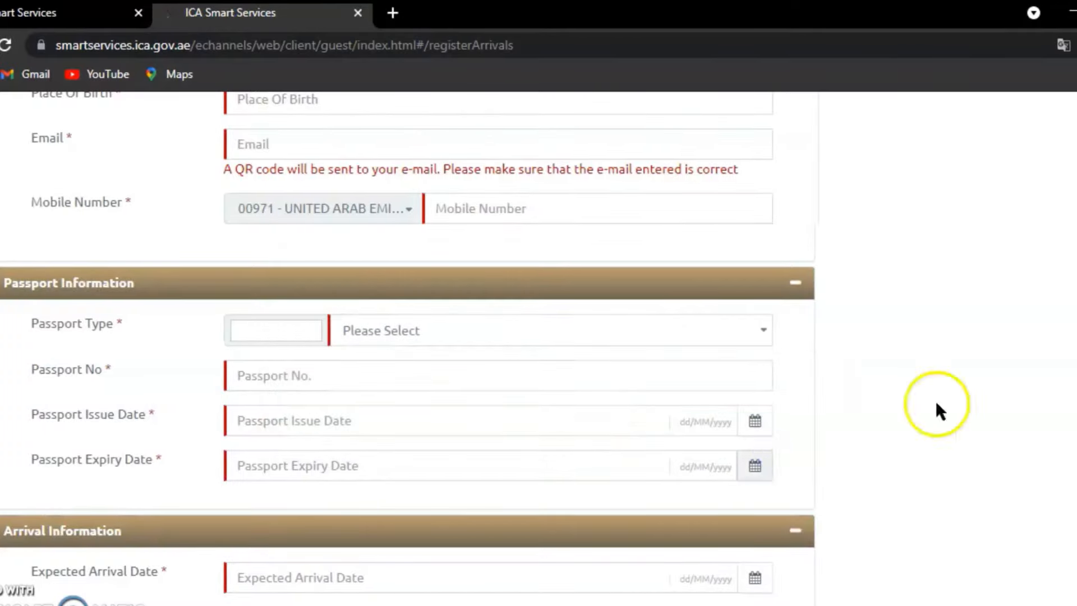
- Set Current Nationality to PAKISTAN by searching 'pak'
{"action": "scroll", "coordinate": [408, 348], "scroll_direction": "up", "scroll_amount": 15}
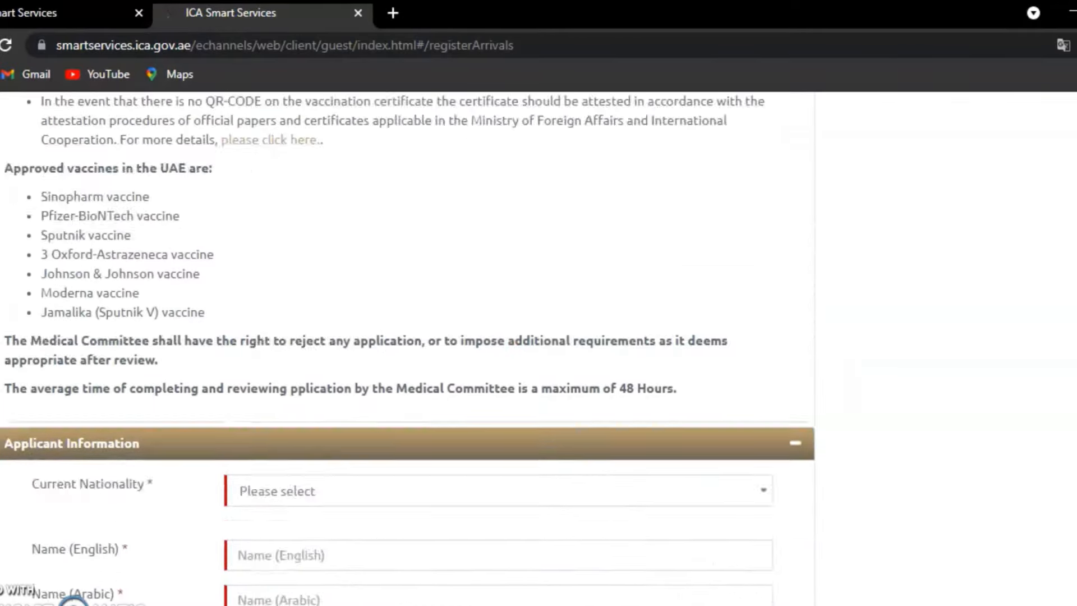
{"action": "scroll", "coordinate": [408, 347], "scroll_direction": "down", "scroll_amount": 10}
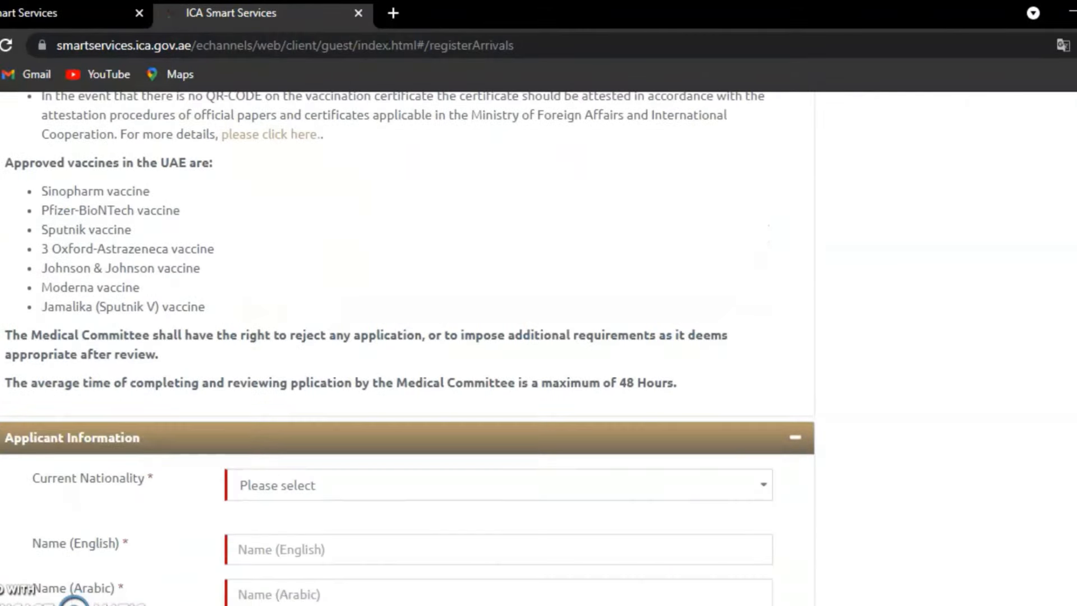
{"action": "scroll", "coordinate": [683, 303], "scroll_direction": "down", "scroll_amount": 2}
{"action": "scroll", "coordinate": [683, 304], "scroll_direction": "up", "scroll_amount": 1}
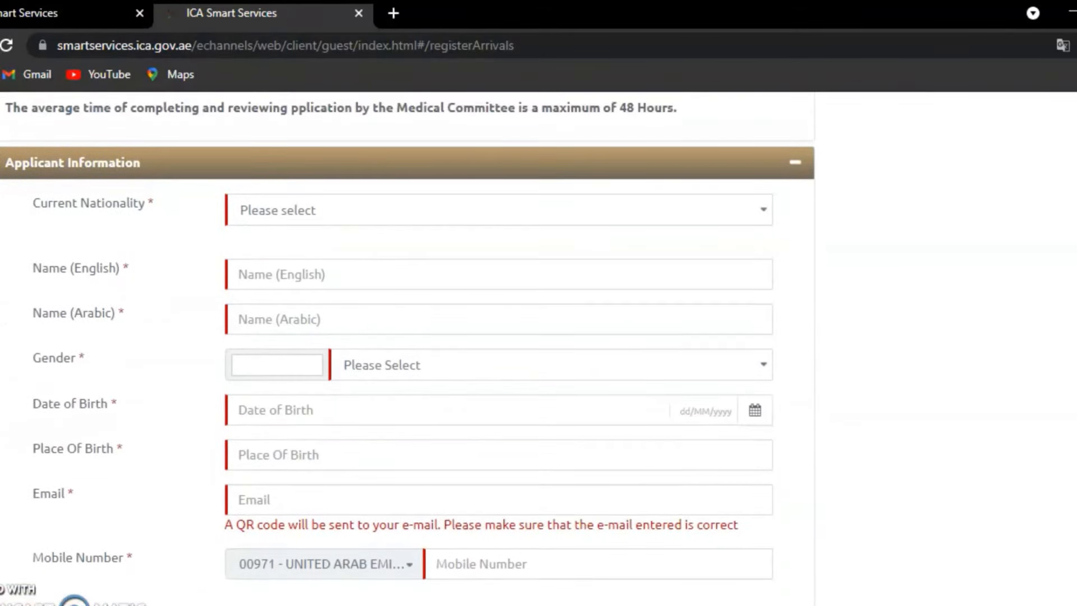
{"action": "left_click", "coordinate": [316, 212]}
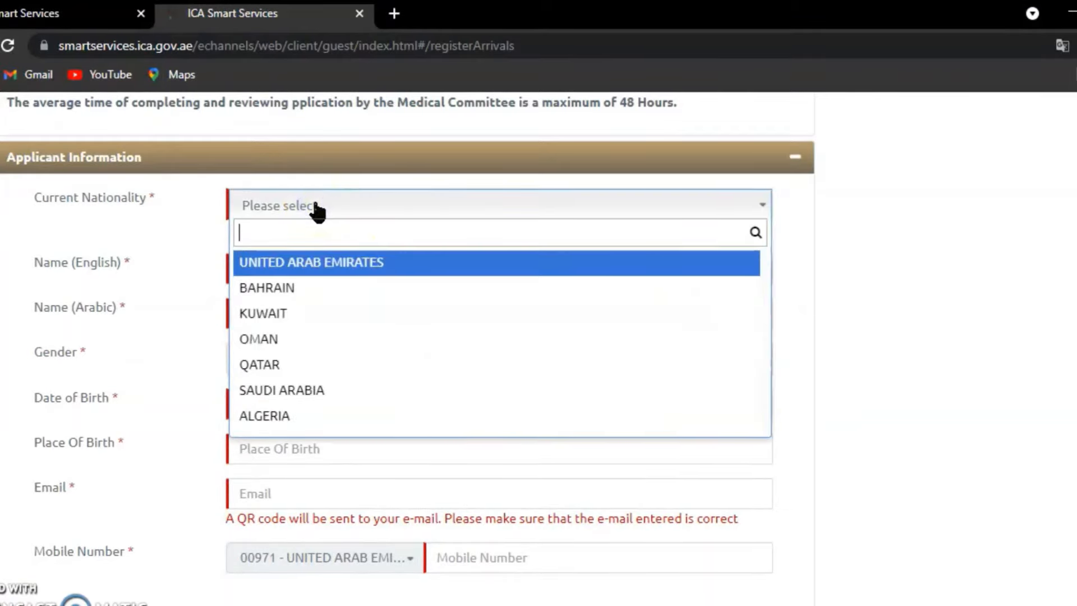
{"action": "type", "text": "pak"}
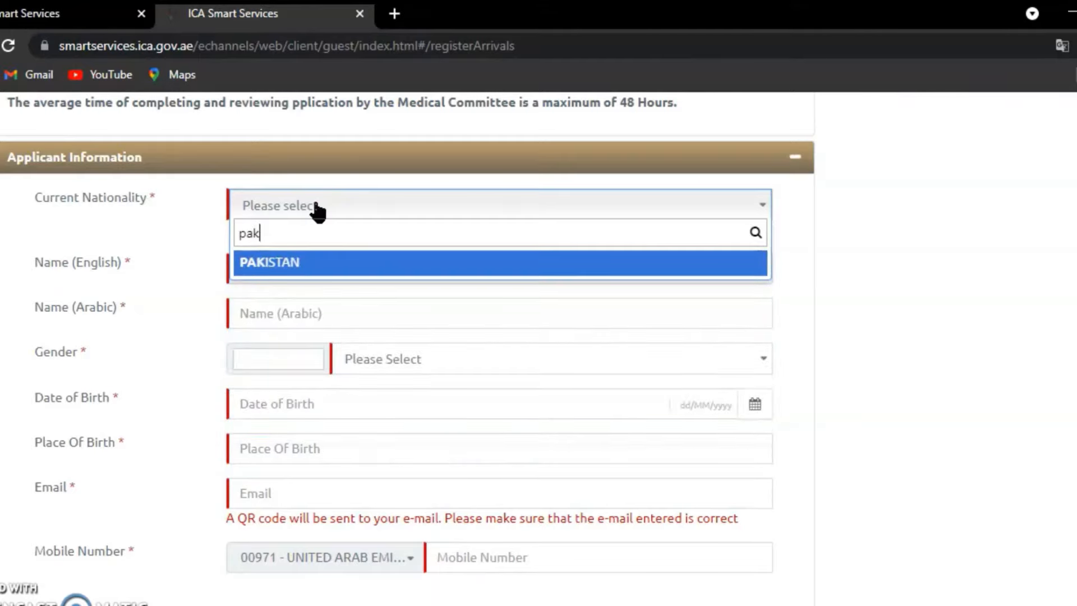
{"action": "key", "text": "Return"}
- Enter the applicant's English name and move to the Arabic name field
{"action": "left_click", "coordinate": [309, 270]}
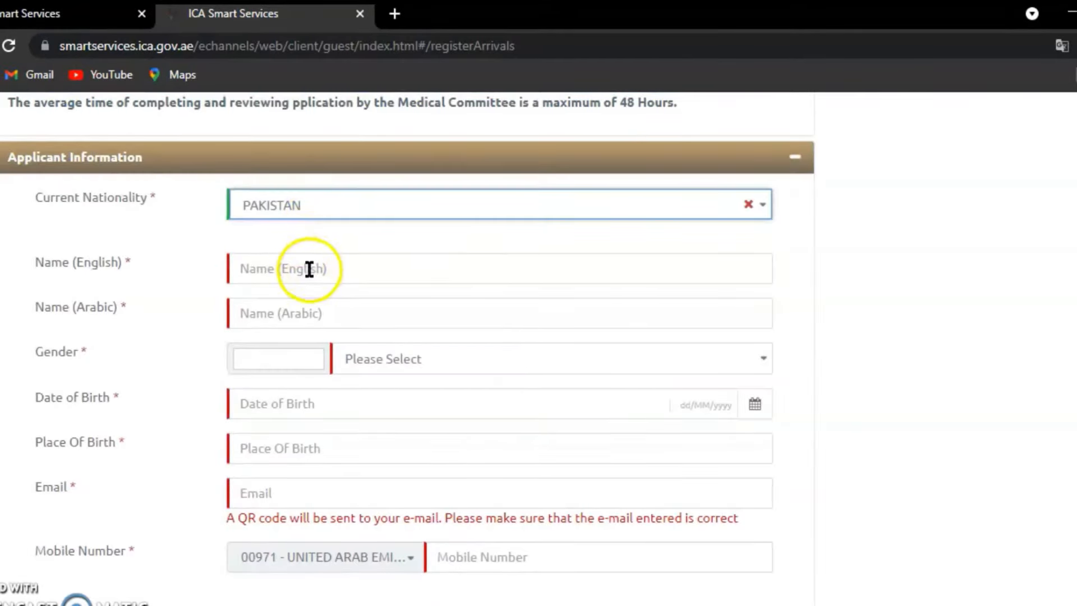
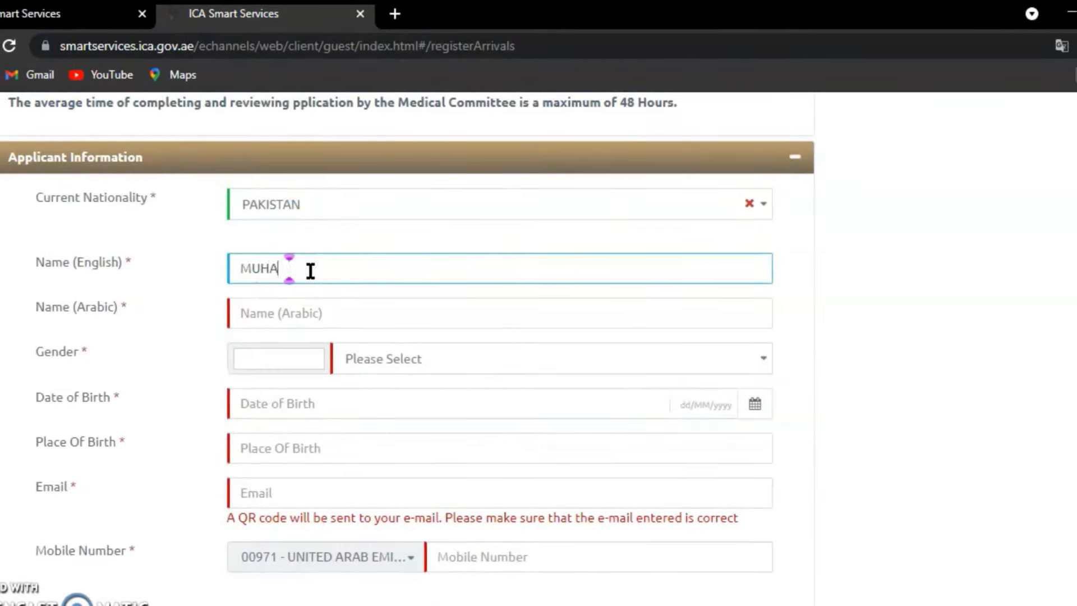
{"action": "key", "text": "Tab"}
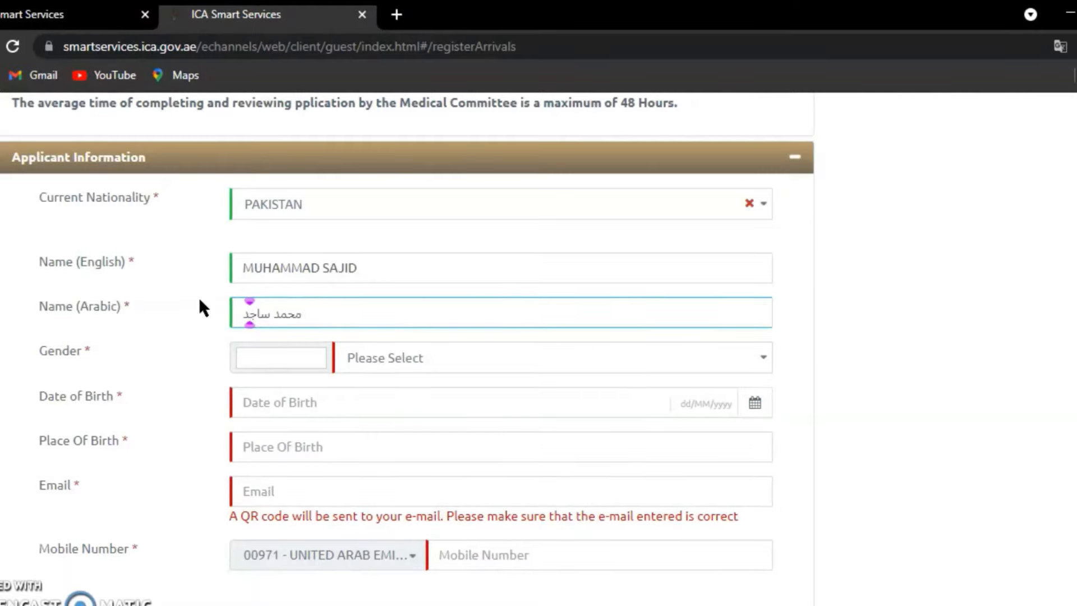
- Set the gender to MALE (code 1) and the date of birth to 01/01/1985
{"action": "left_click", "coordinate": [266, 395]}
{"action": "left_click", "coordinate": [294, 356]}
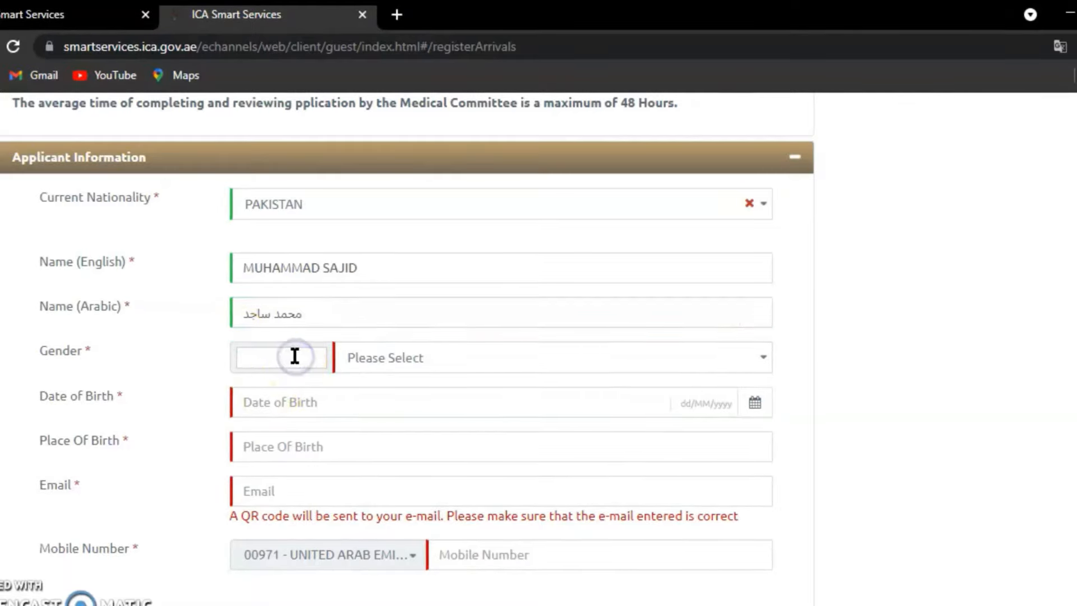
{"action": "type", "text": "1"}
{"action": "key", "text": "Tab"}
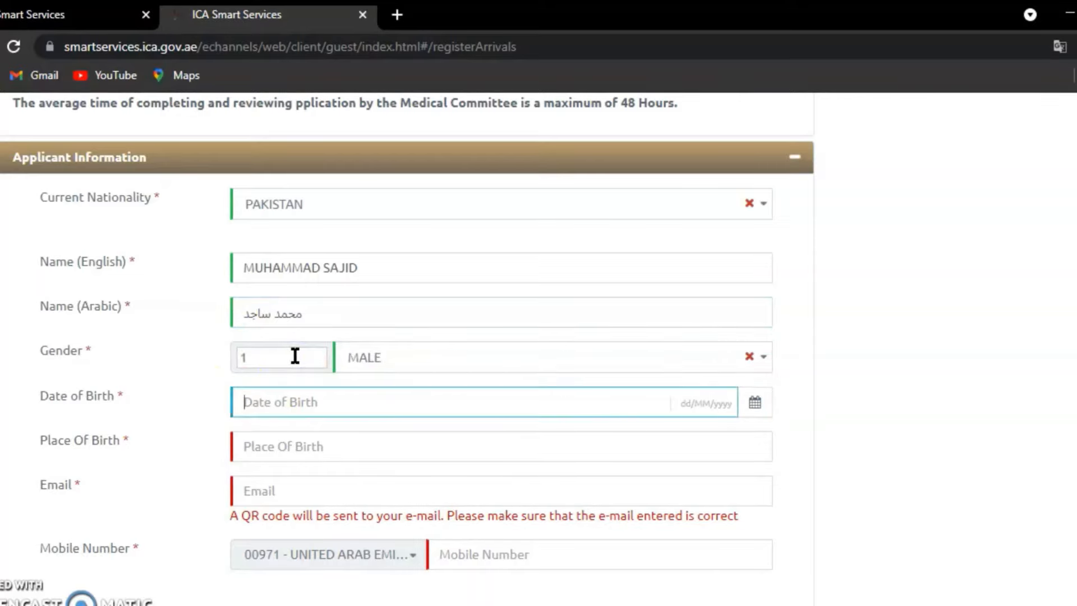
{"action": "type", "text": "0"}
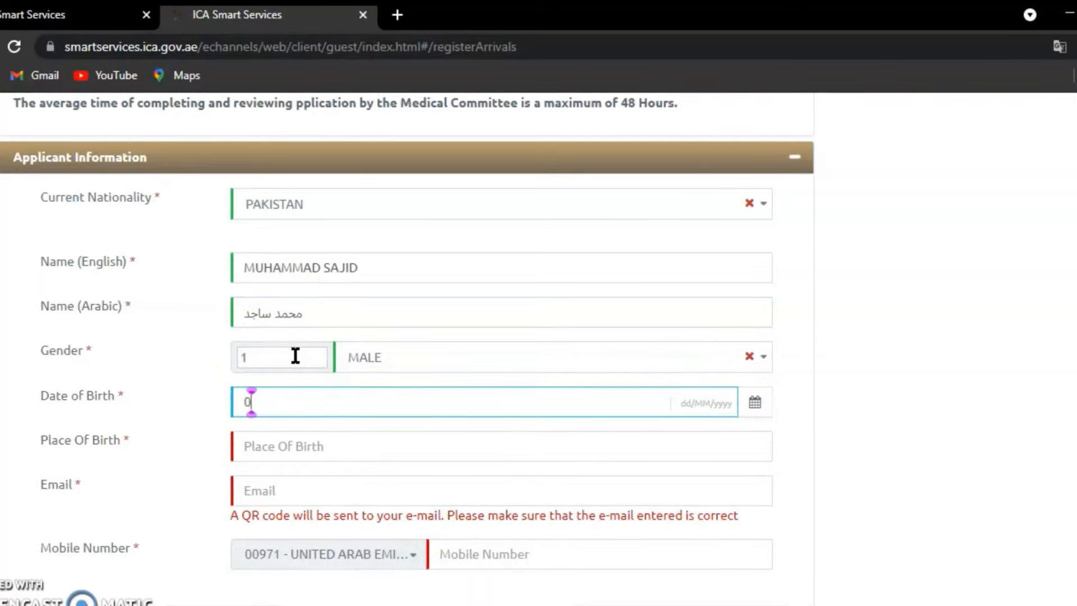
{"action": "type", "text": "1/01/1985"}
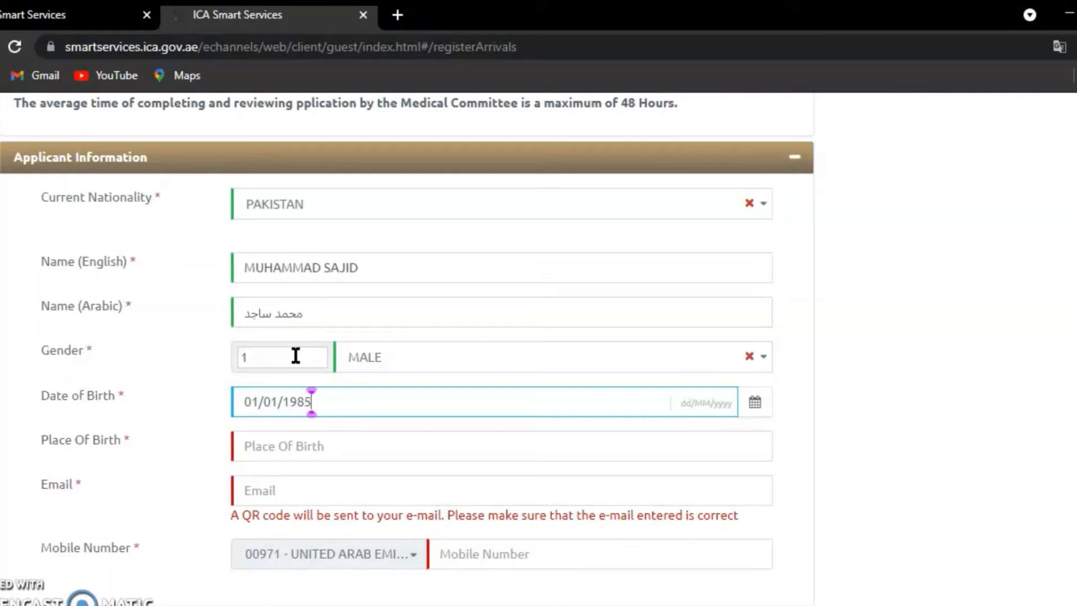
{"action": "key", "text": "Tab"}
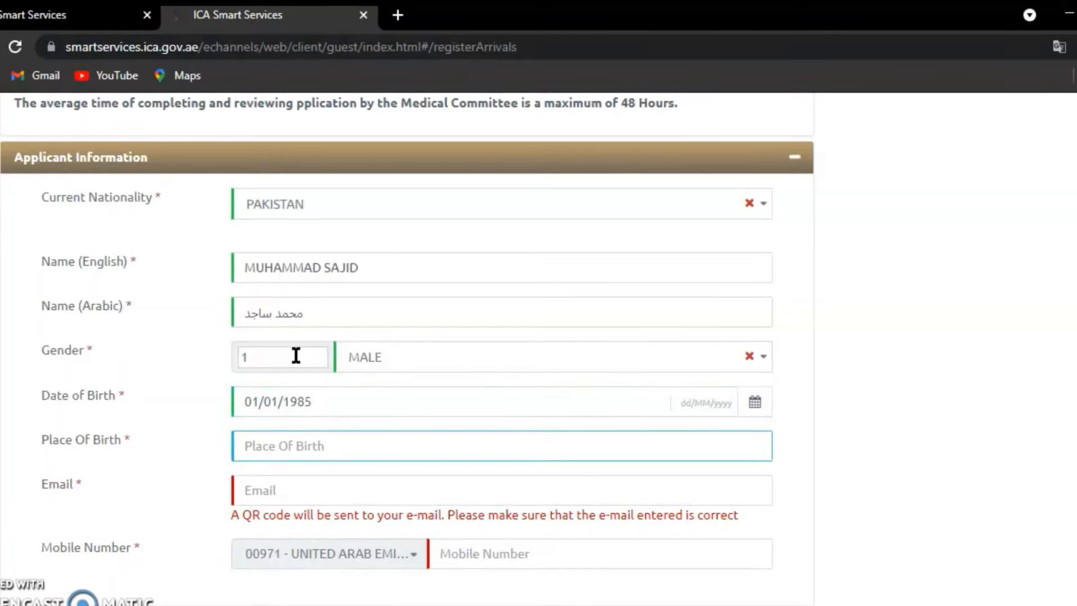
- Enter 'Lahore Pakistan' as the place of birth, correcting the typo
{"action": "type", "text": "Lhaore"}
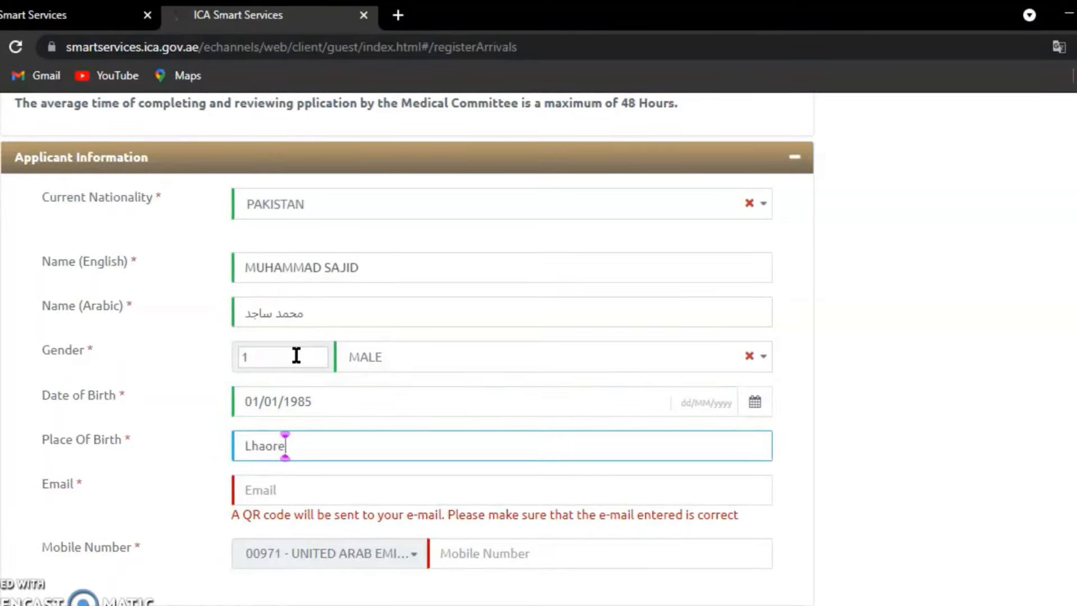
{"action": "key", "text": "BackSpace"}
{"action": "key", "text": "BackSpace"}
{"action": "key", "text": "BackSpace"}
{"action": "key", "text": "BackSpace"}
{"action": "key", "text": "BackSpace"}
{"action": "type", "text": "a"}
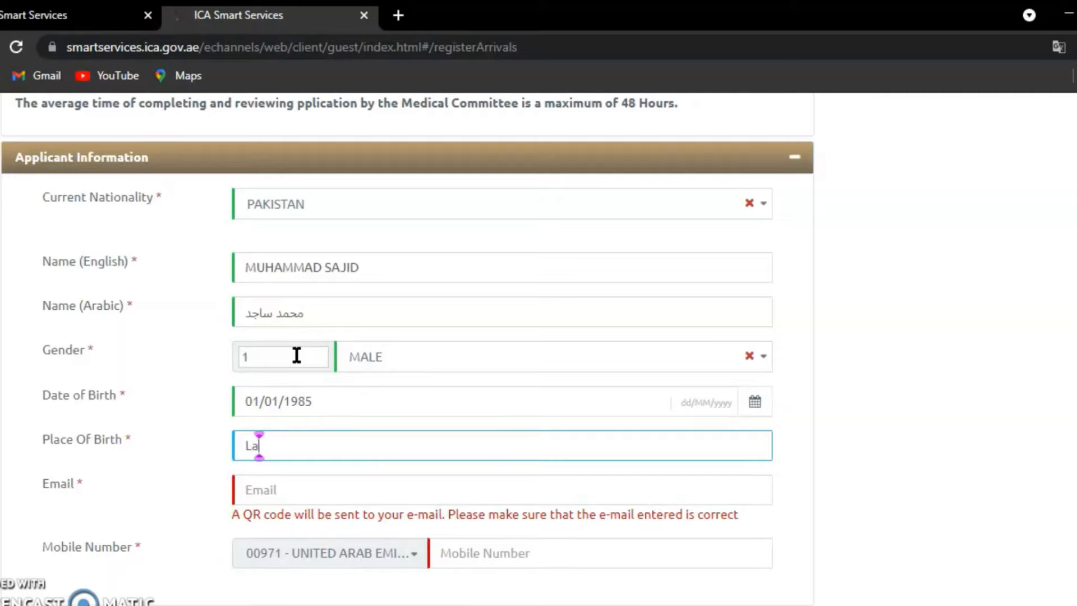
{"action": "type", "text": "hore Pakist"}
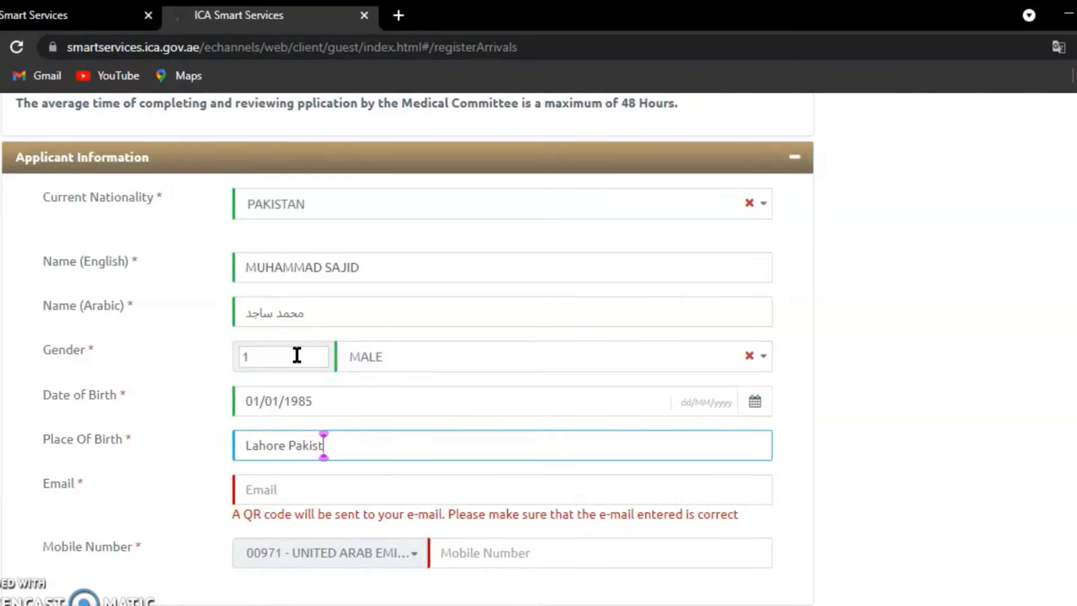
{"action": "type", "text": "an"}
{"action": "key", "text": "Tab"}
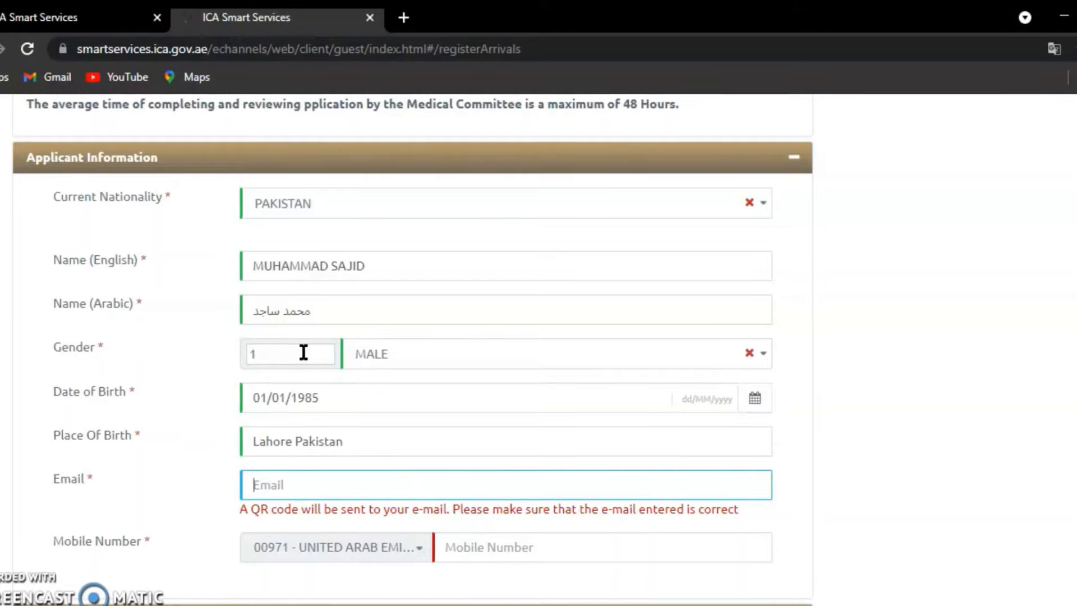
- Fill in the applicant's e-mail address and UAE mobile number
{"action": "type", "text": "xyz"}
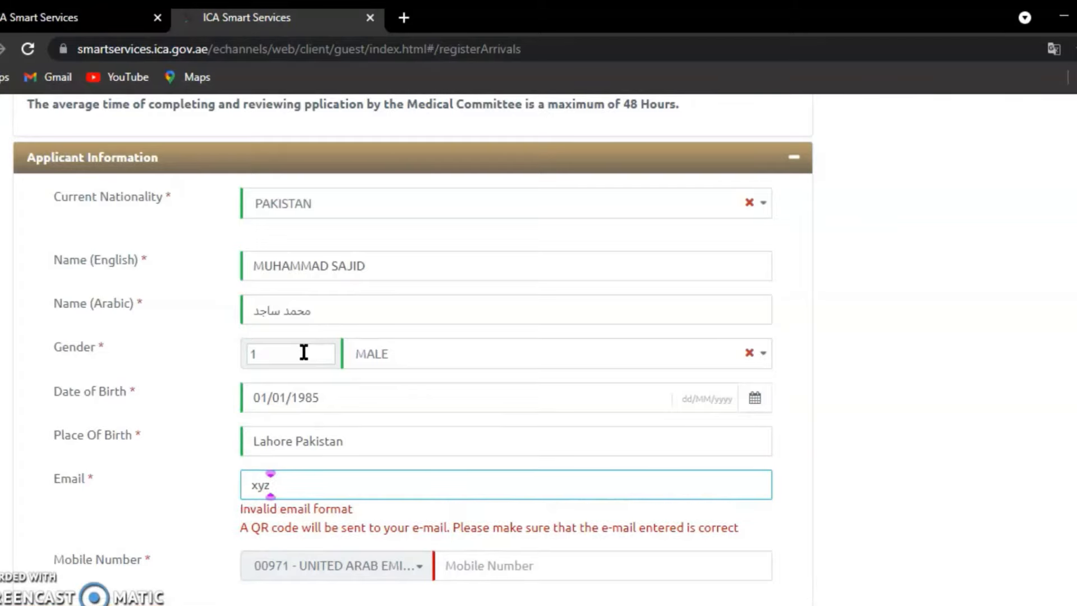
{"action": "type", "text": "@gmail.com"}
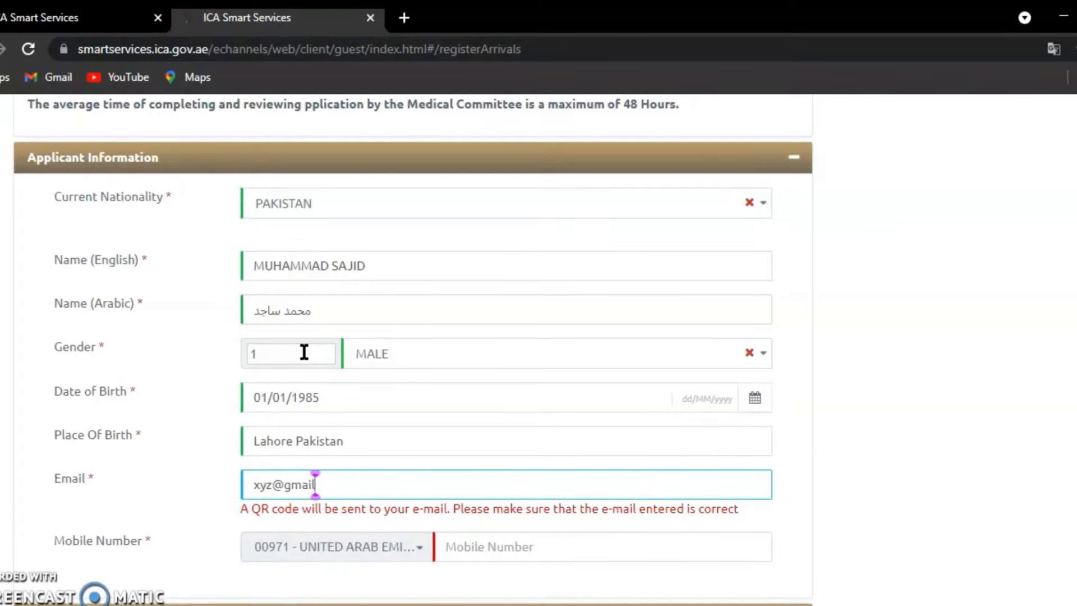
{"action": "key", "text": "Tab"}
{"action": "key", "text": "Tab"}
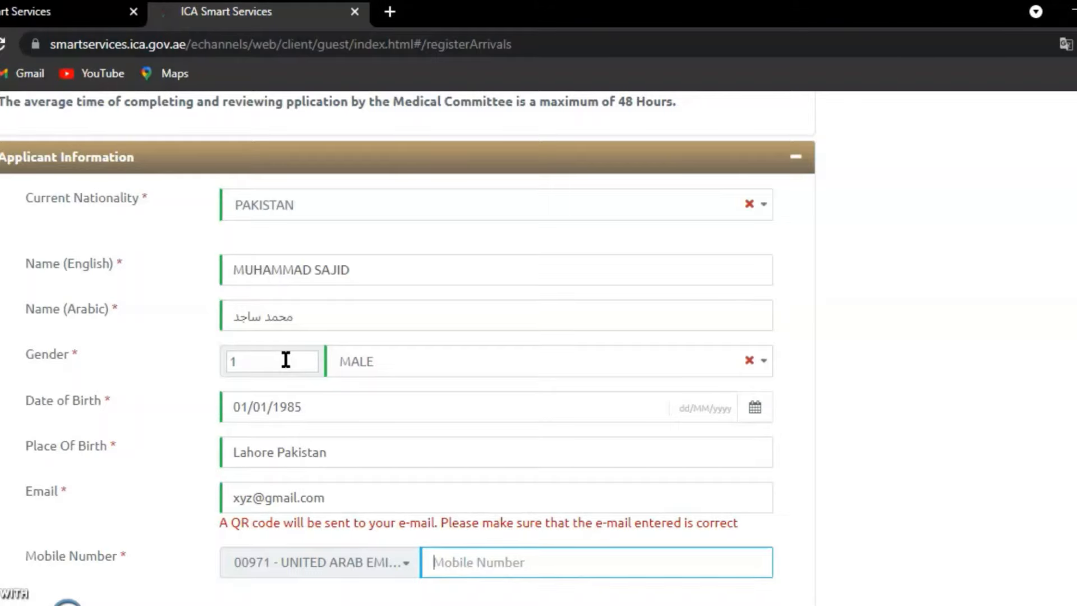
{"action": "type", "text": "50123"}
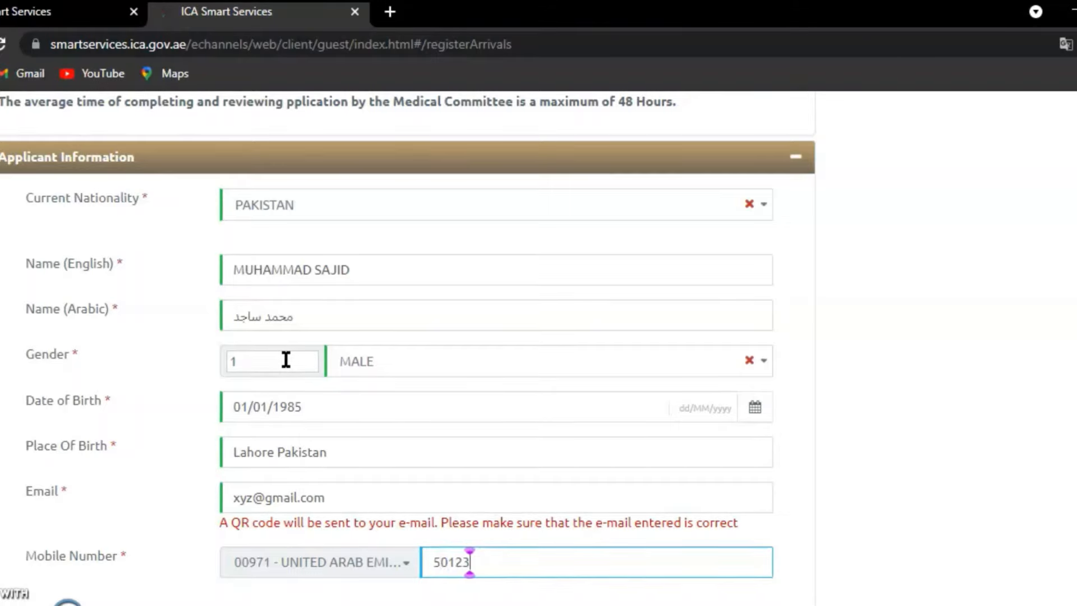
{"action": "type", "text": "4567"}
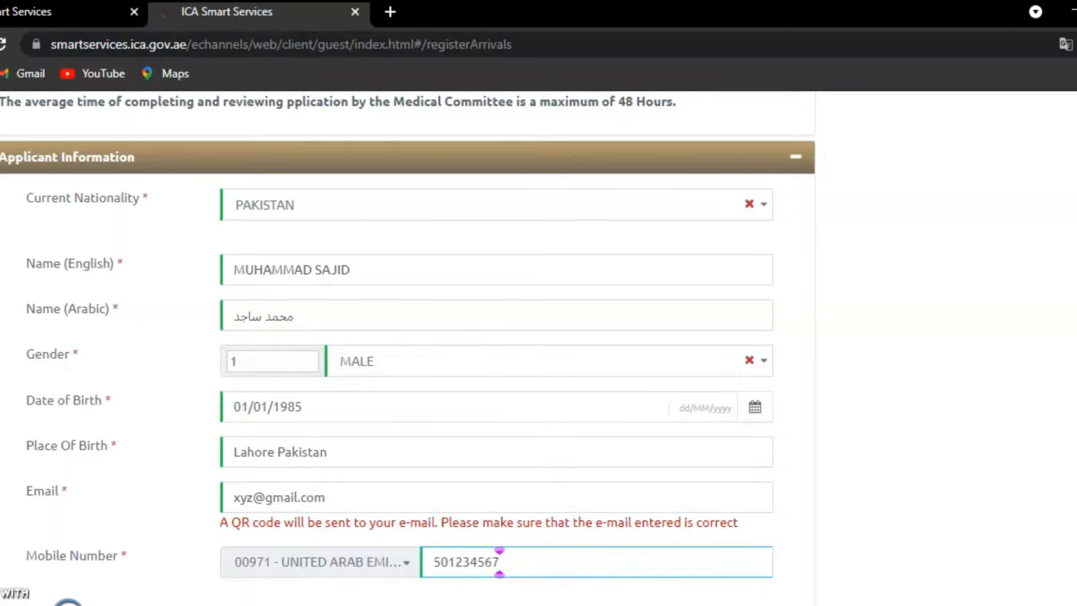
{"action": "scroll", "coordinate": [408, 348], "scroll_direction": "down", "scroll_amount": 6}
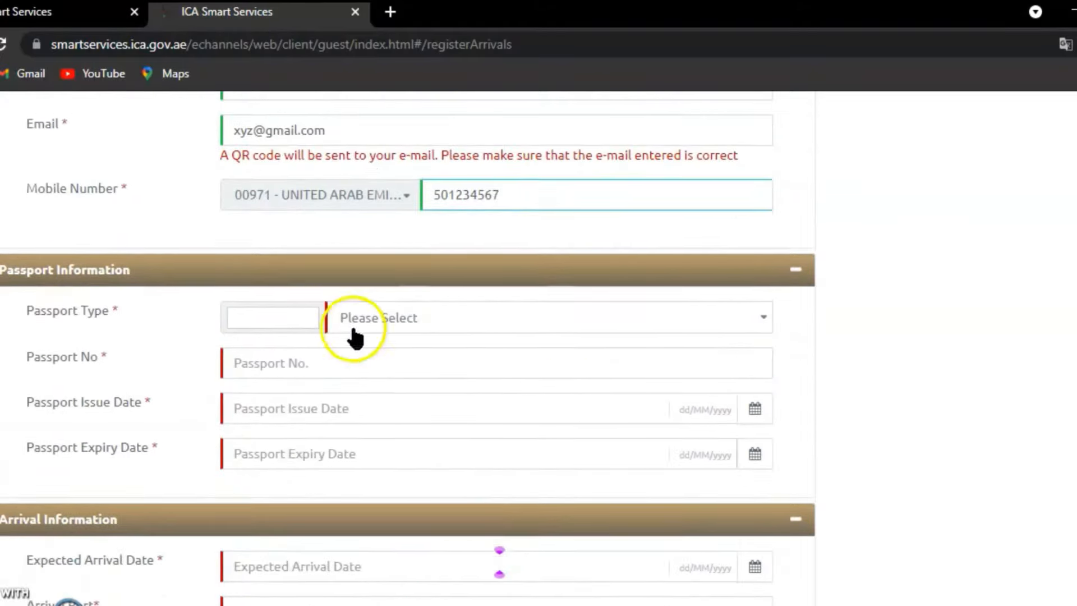
- Choose ORDINARY PASSPORT as the passport type
{"action": "left_click", "coordinate": [272, 314]}
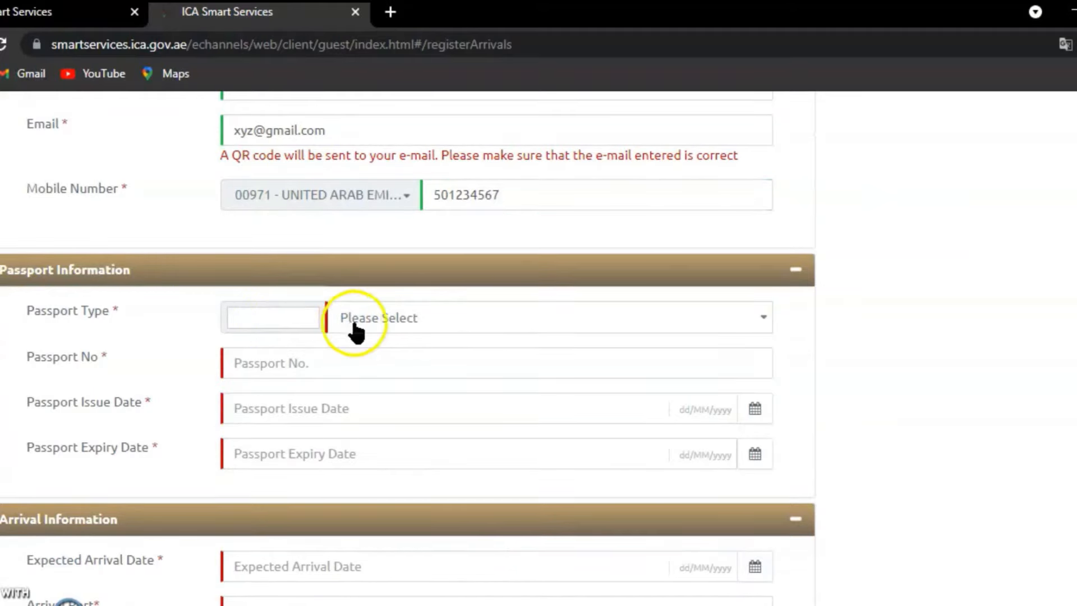
{"action": "left_click", "coordinate": [415, 325]}
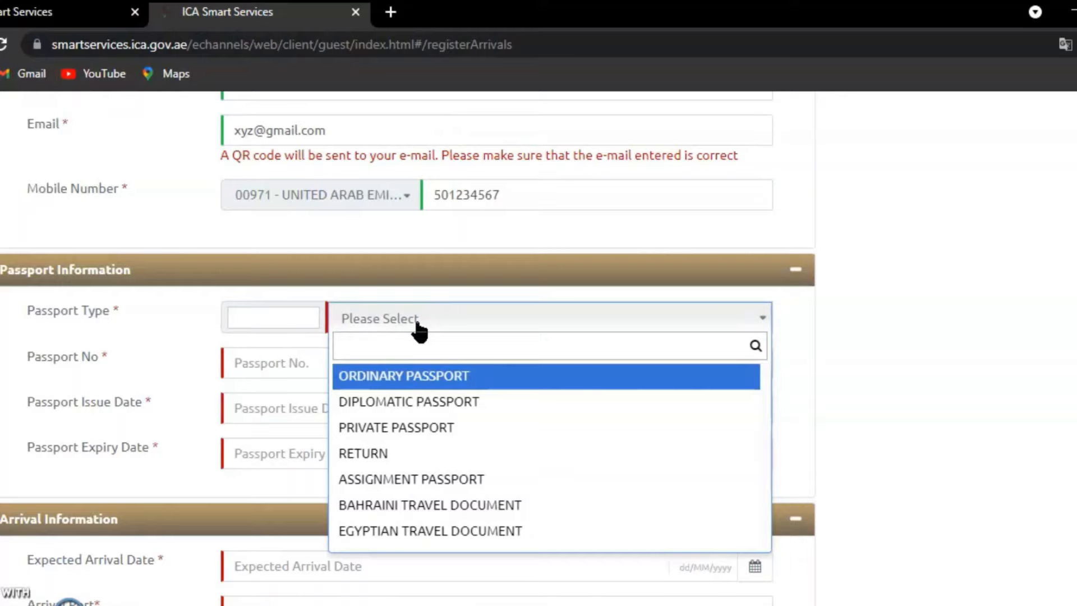
{"action": "left_click", "coordinate": [408, 377]}
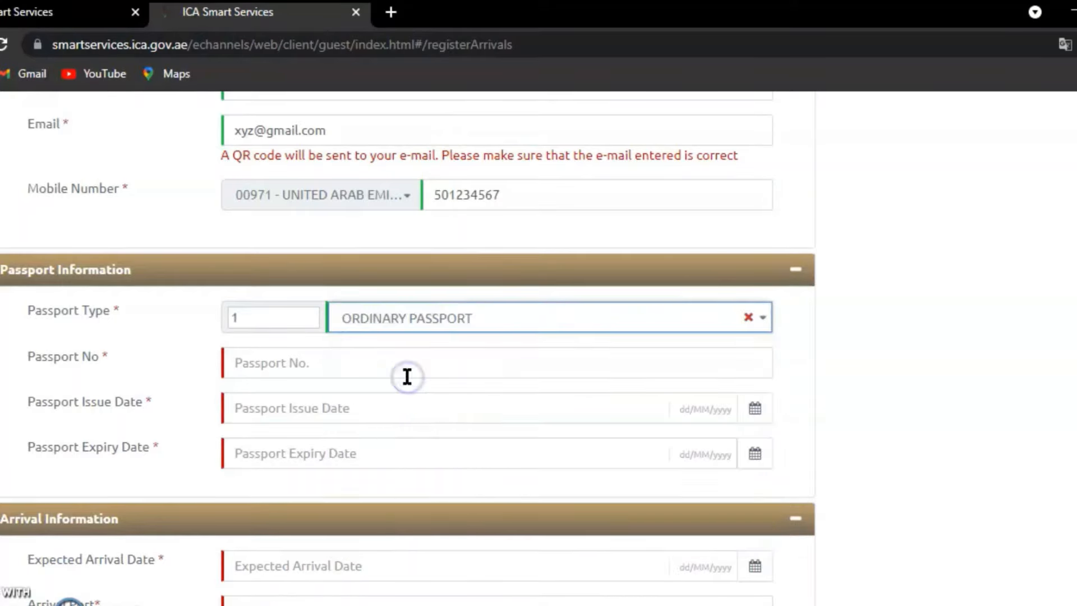
- Enter the passport number, issue date 01/01/2020 and expiry date 31/12/2025
{"action": "left_click", "coordinate": [385, 366]}
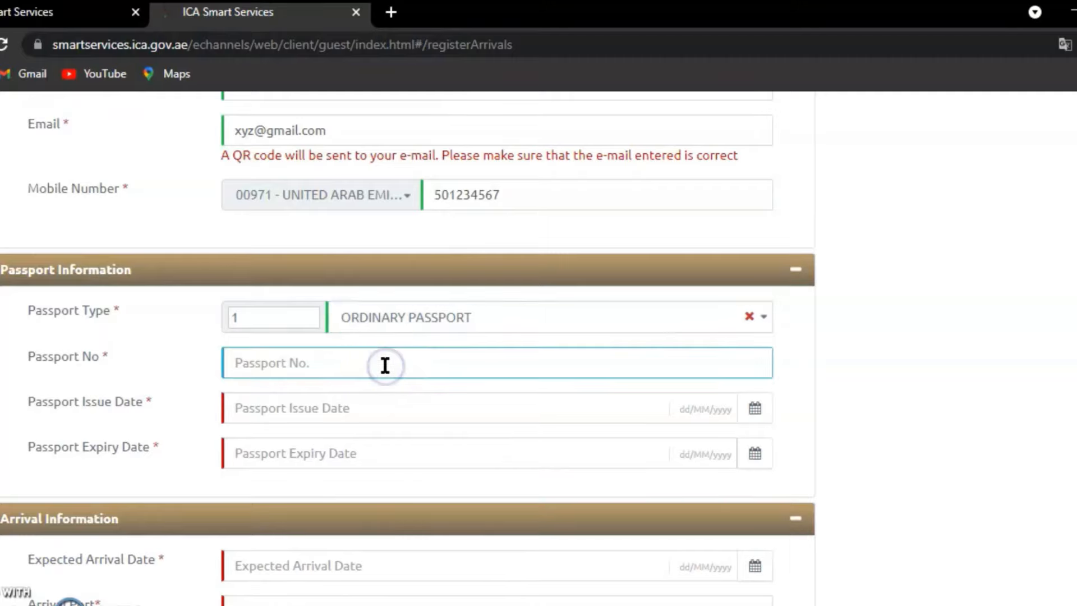
{"action": "type", "text": "AB"}
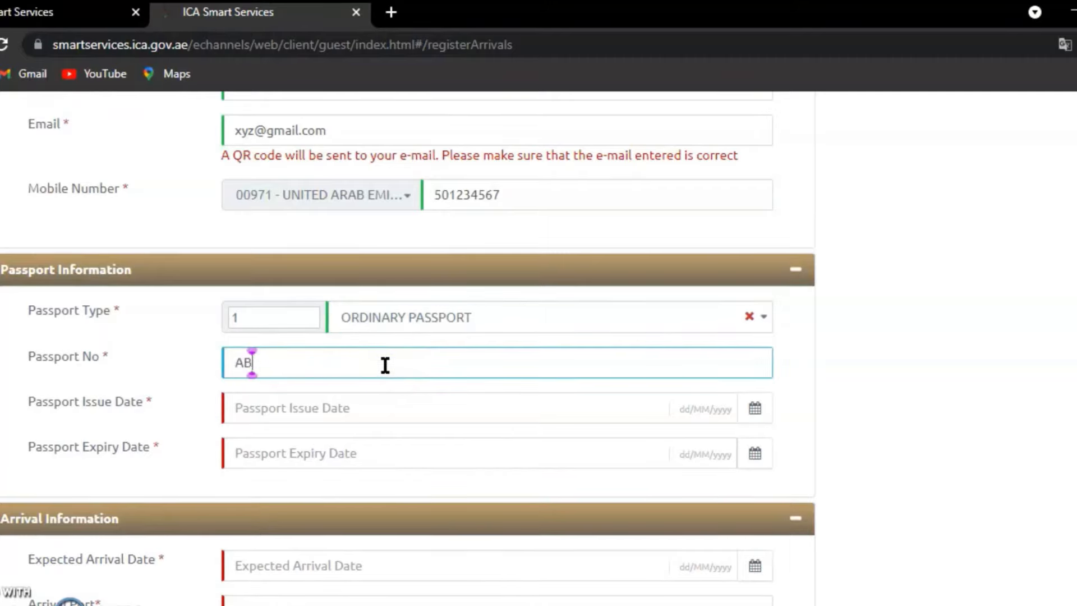
{"action": "type", "text": "1234567"}
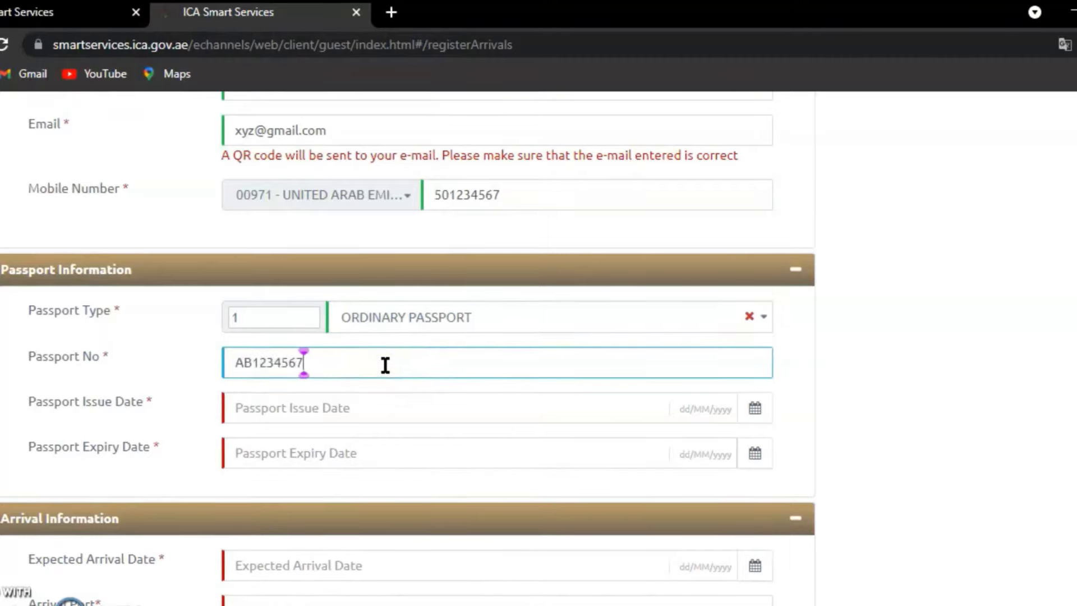
{"action": "key", "text": "Tab"}
{"action": "type", "text": "01/"}
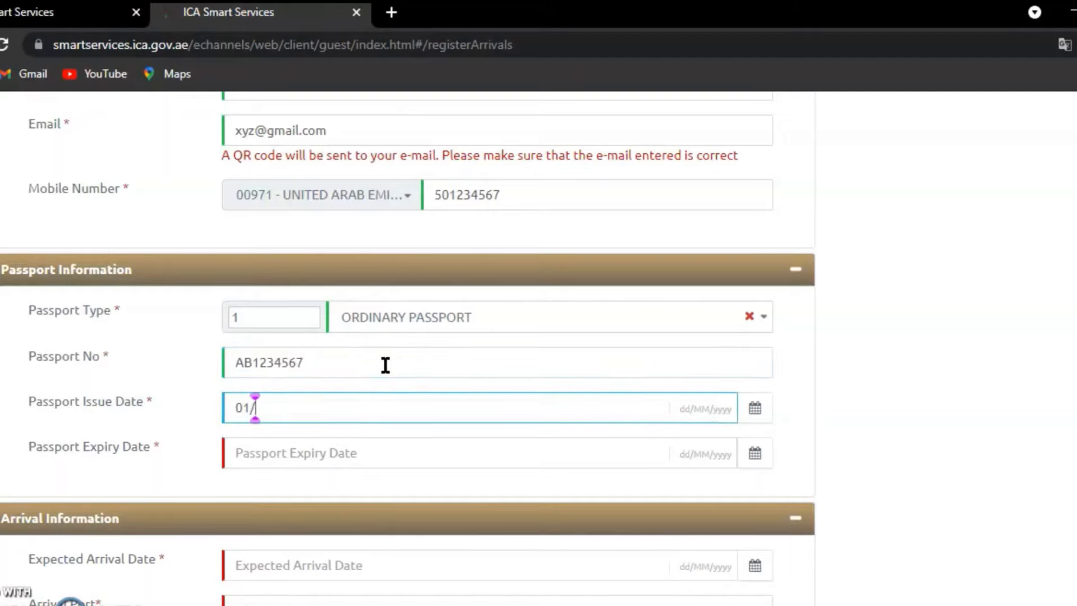
{"action": "type", "text": "01/2020"}
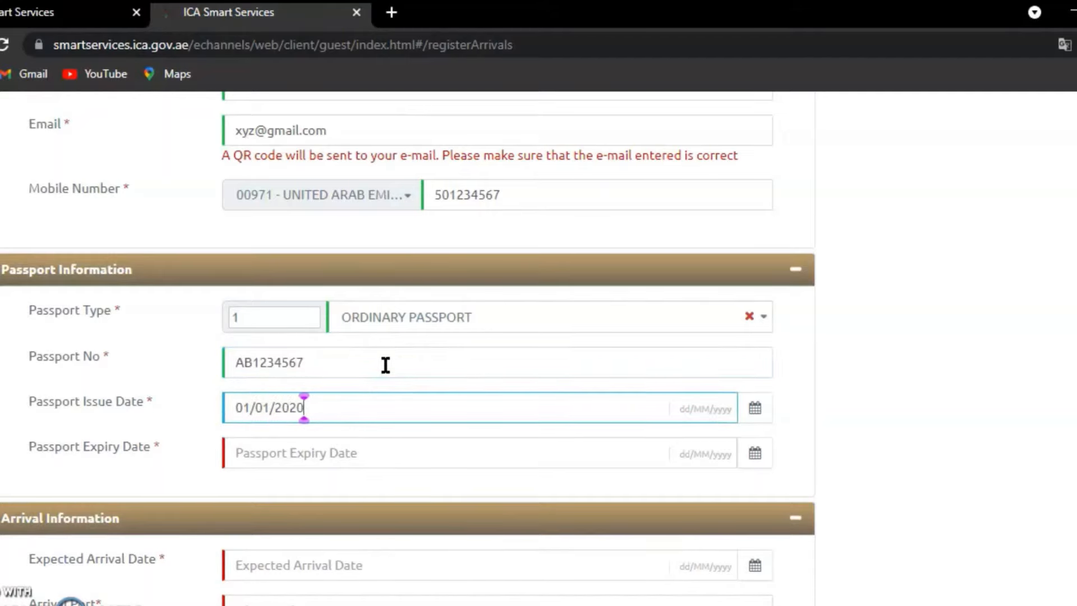
{"action": "key", "text": "Tab"}
{"action": "type", "text": "31"}
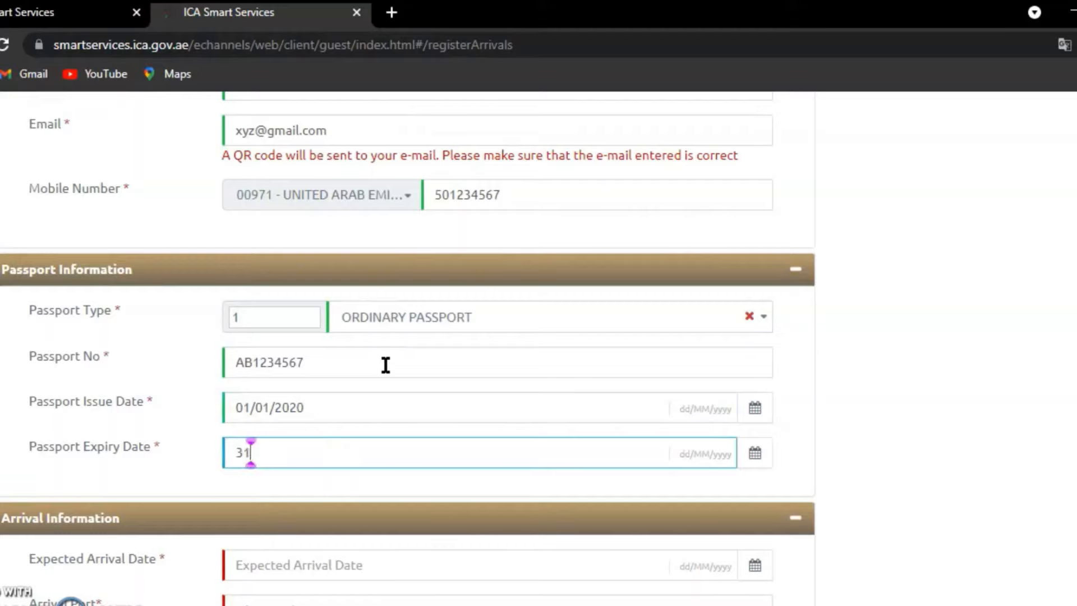
{"action": "type", "text": "/12/2025"}
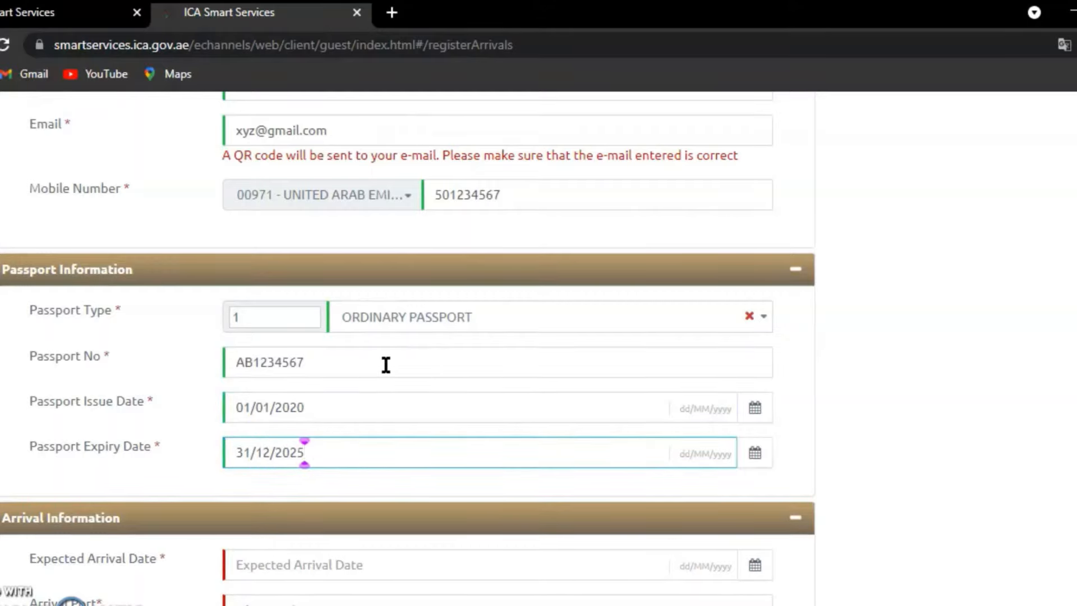
{"action": "key", "text": "Tab"}
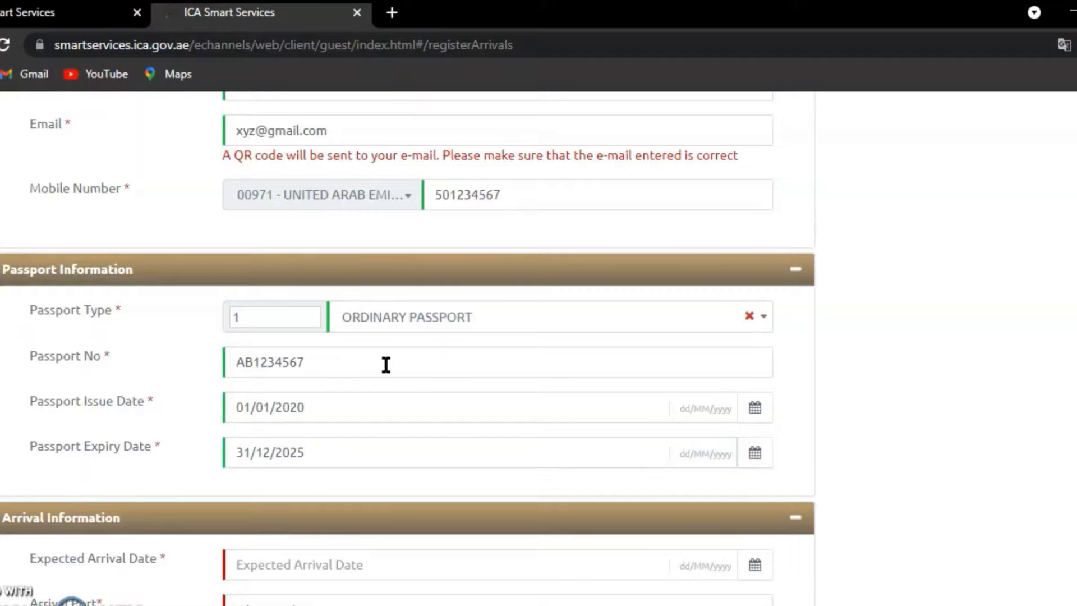
- Pick 16 September 2021 from the calendar as the Expected Arrival Date
{"action": "scroll", "coordinate": [408, 347], "scroll_direction": "up", "scroll_amount": 10}
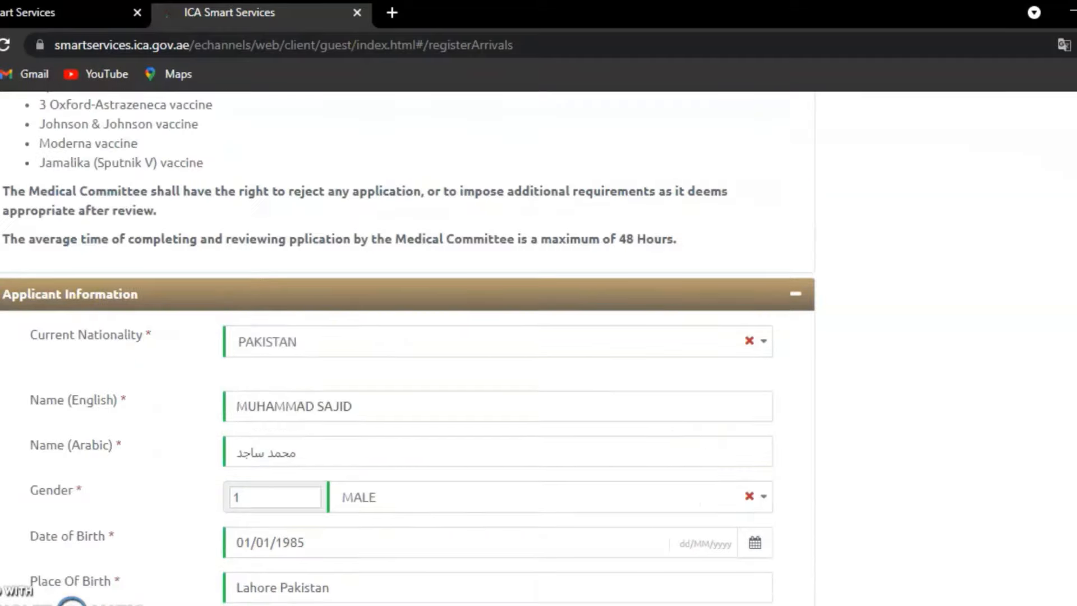
{"action": "scroll", "coordinate": [408, 348], "scroll_direction": "down", "scroll_amount": 10}
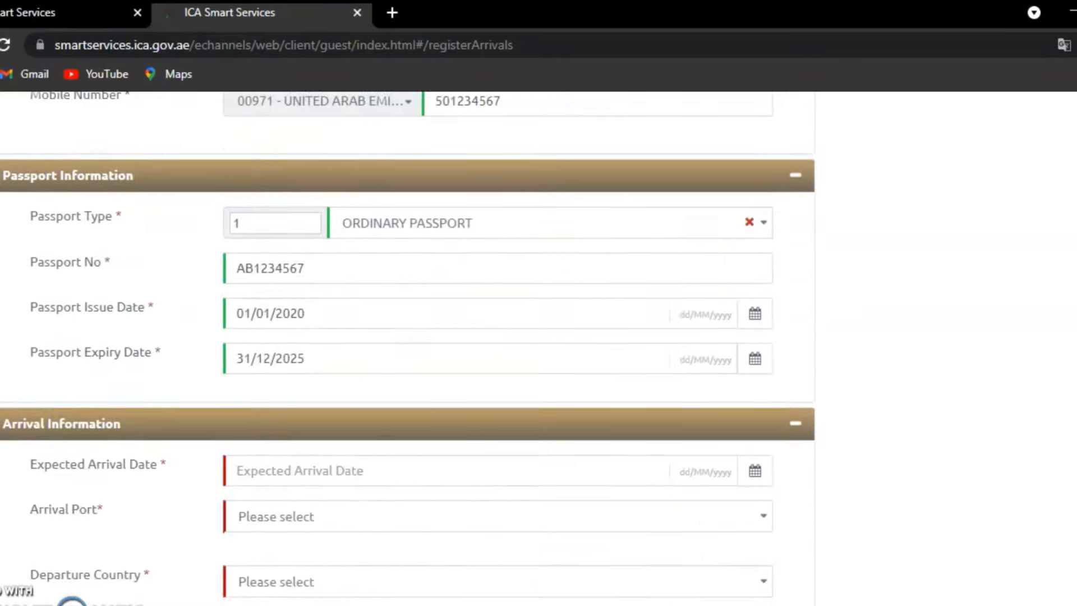
{"action": "scroll", "coordinate": [408, 348], "scroll_direction": "down", "scroll_amount": 2}
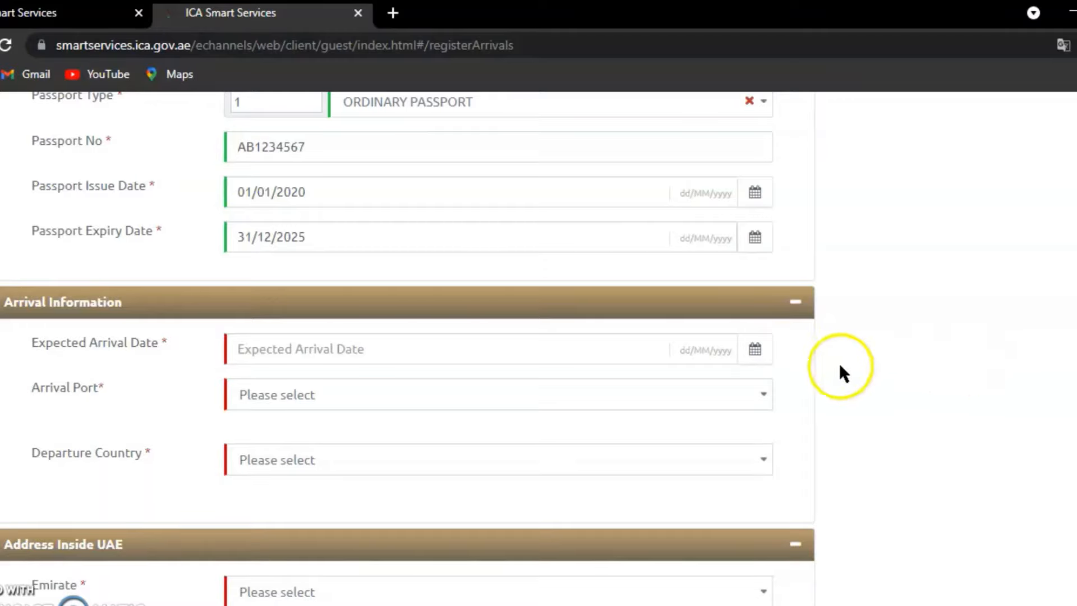
{"action": "left_click", "coordinate": [763, 356]}
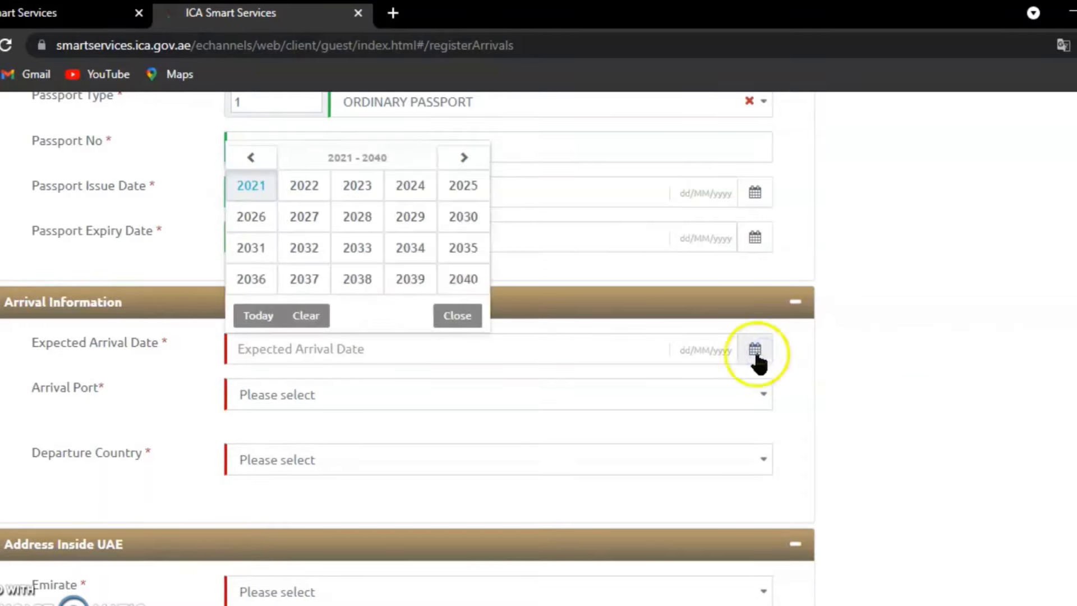
{"action": "left_click", "coordinate": [255, 184]}
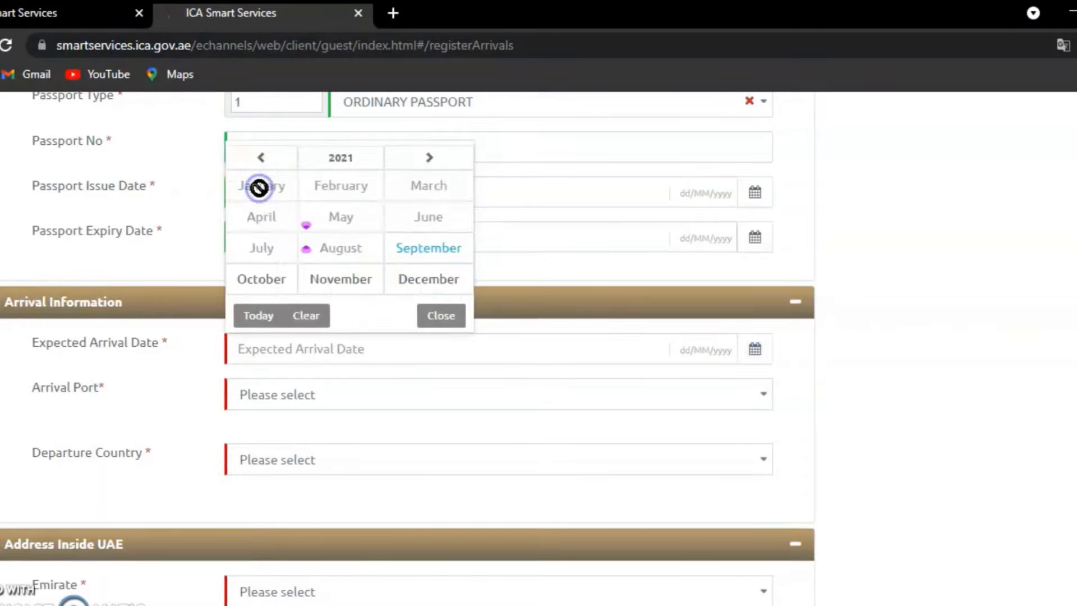
{"action": "left_click", "coordinate": [438, 245]}
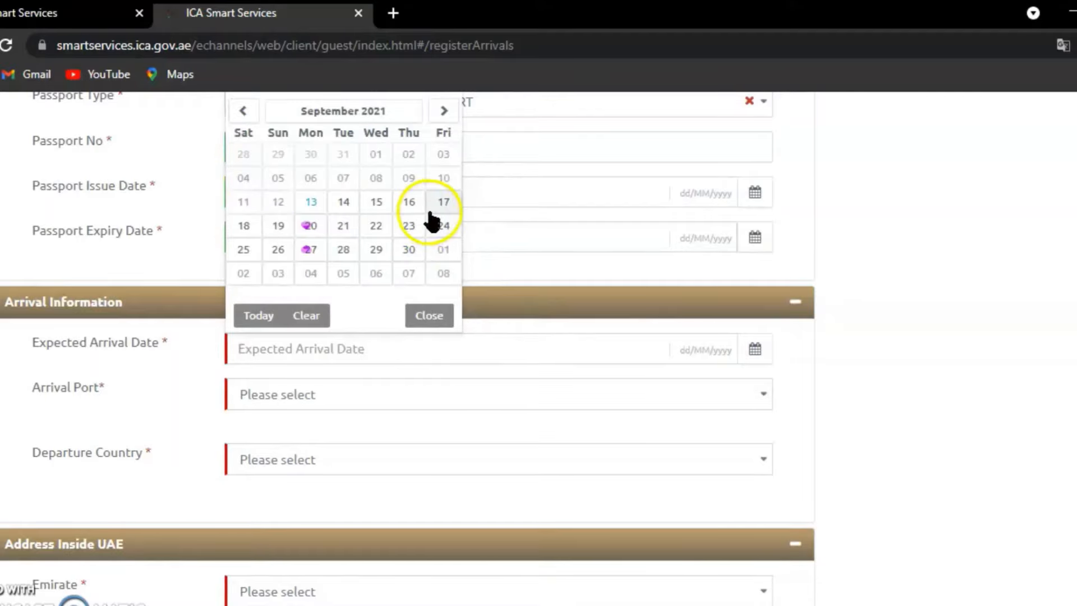
{"action": "left_click", "coordinate": [408, 202]}
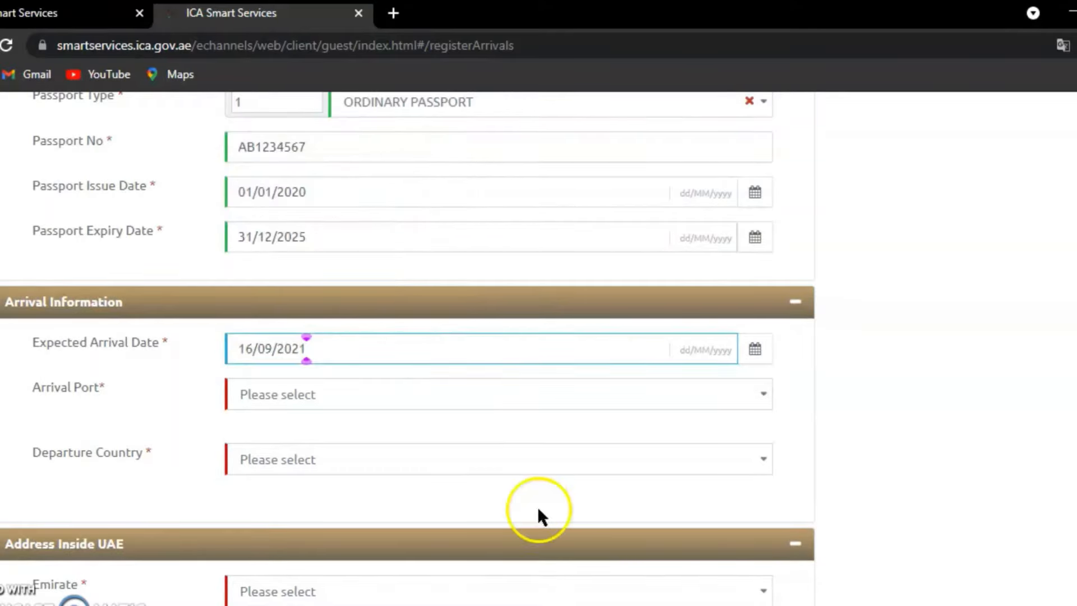
{"action": "left_click", "coordinate": [420, 403]}
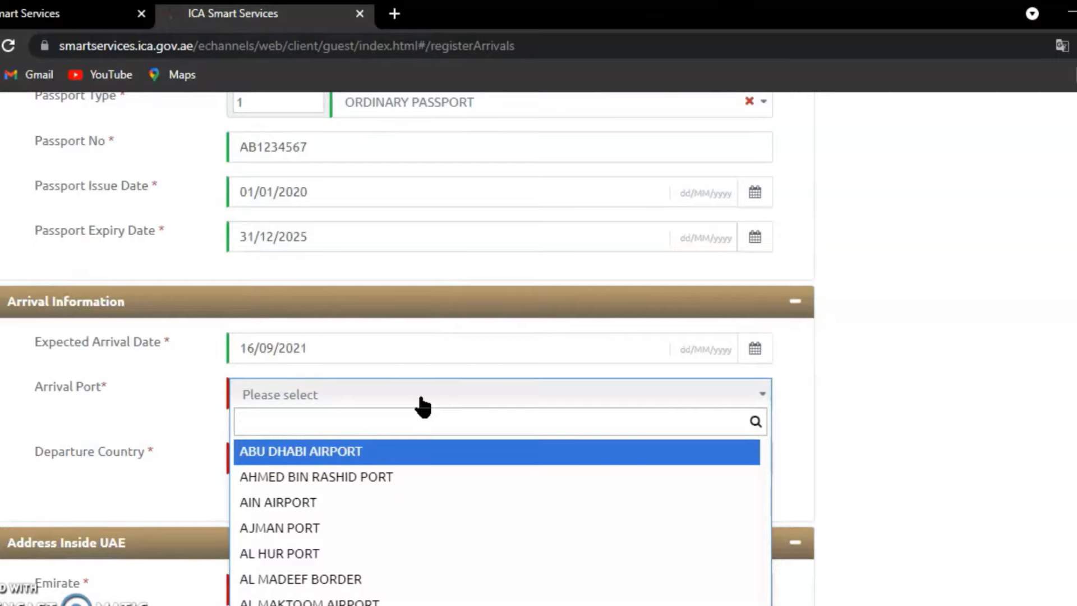
- Set the arrival port to SHARJA AIRPORT and the departure country to PAKISTAN
{"action": "type", "text": "shar"}
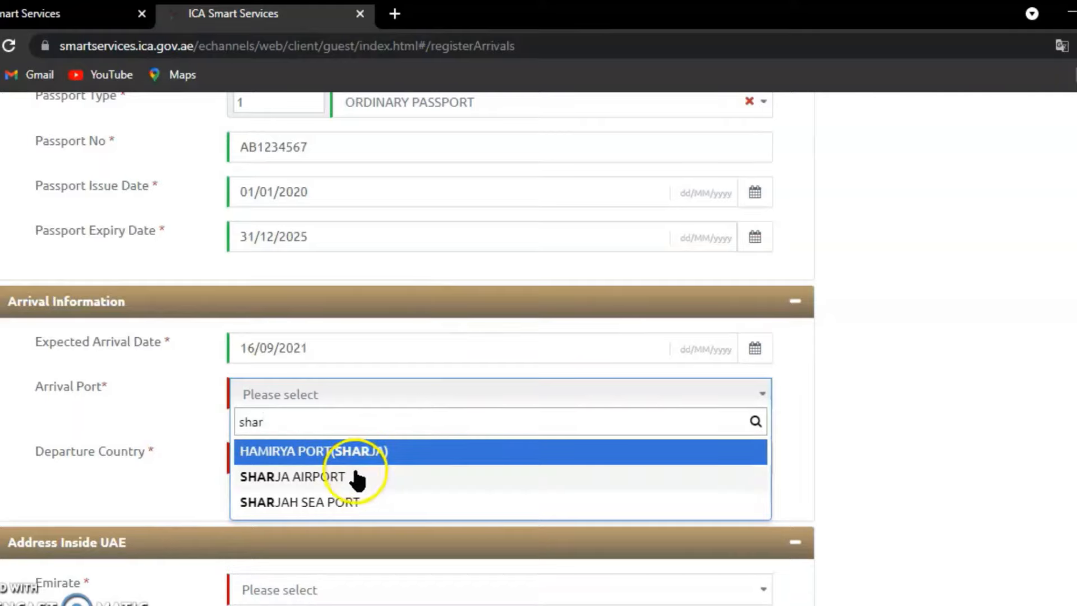
{"action": "left_click", "coordinate": [355, 476]}
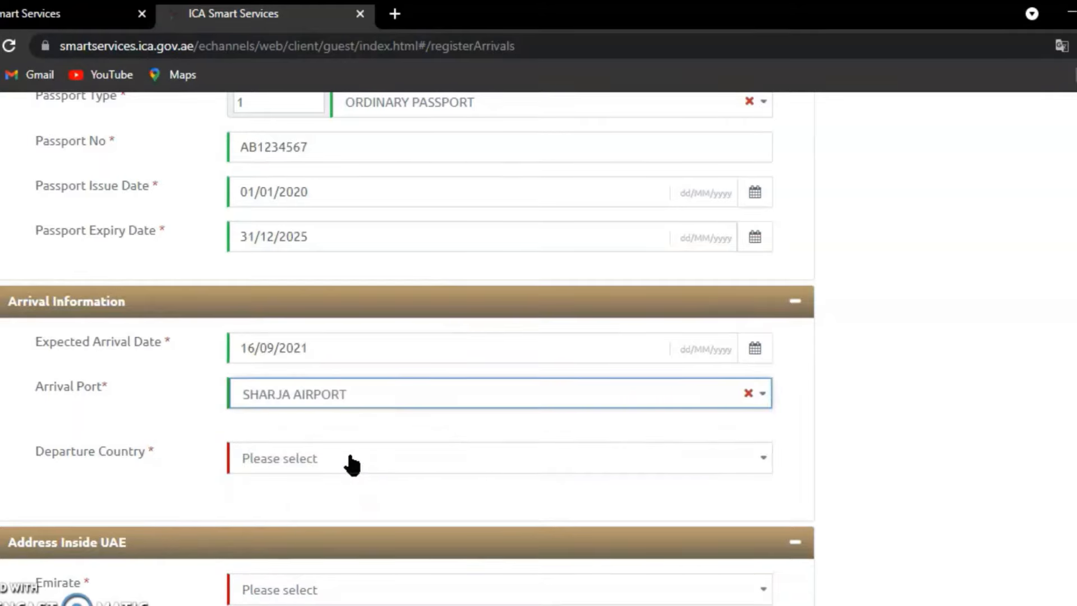
{"action": "left_click", "coordinate": [348, 457]}
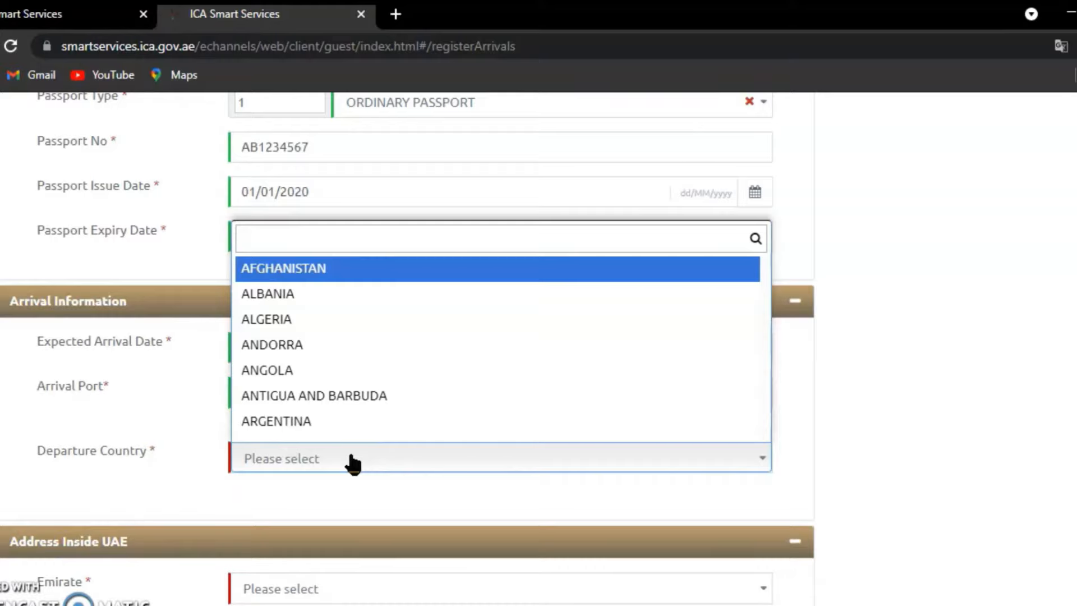
{"action": "type", "text": "pakis"}
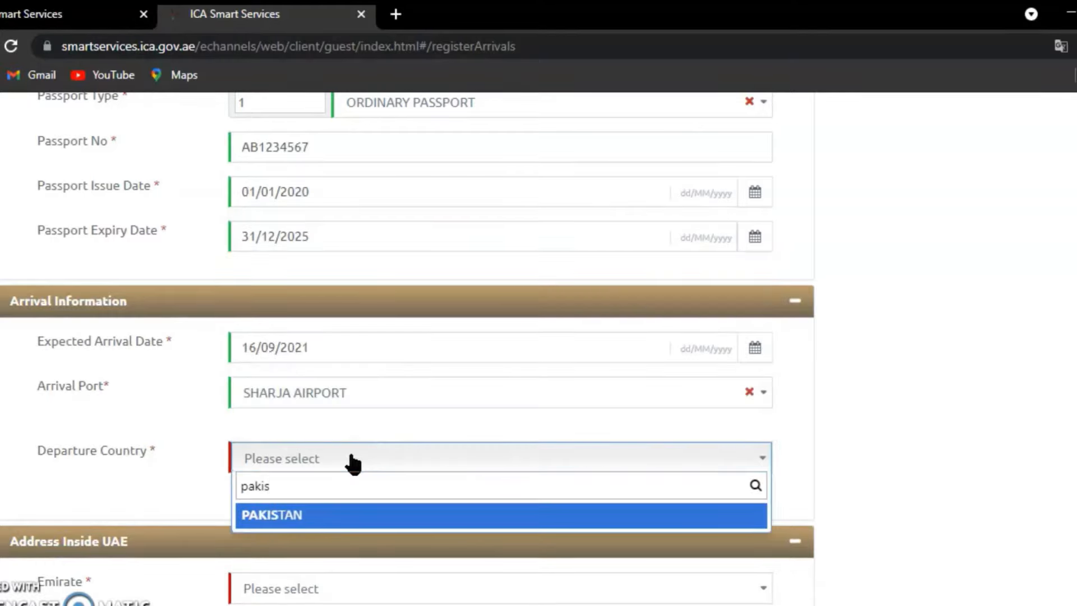
{"action": "left_click", "coordinate": [335, 515]}
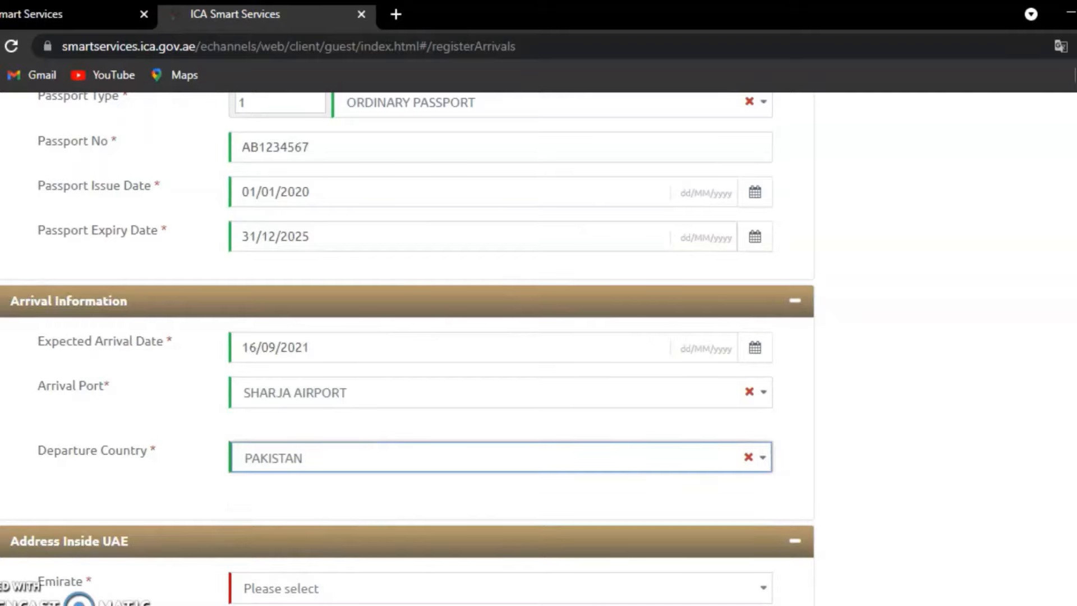
{"action": "scroll", "coordinate": [408, 348], "scroll_direction": "down", "scroll_amount": 5}
{"action": "scroll", "coordinate": [685, 316], "scroll_direction": "down", "scroll_amount": 1}
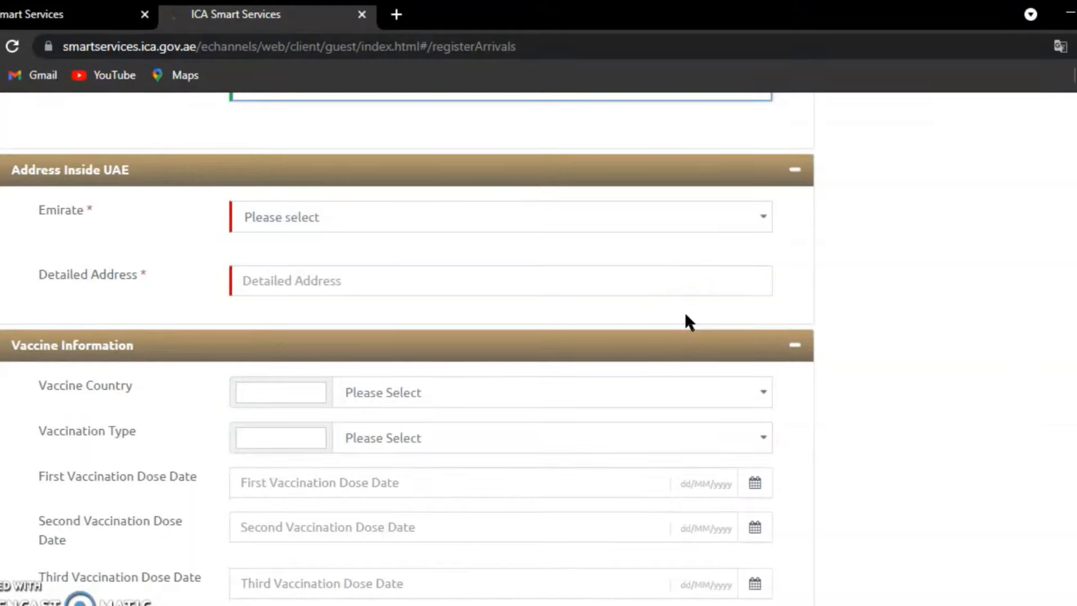
- Choose SHARJAH as the emirate and enter the detailed UAE address
{"action": "left_click", "coordinate": [475, 220]}
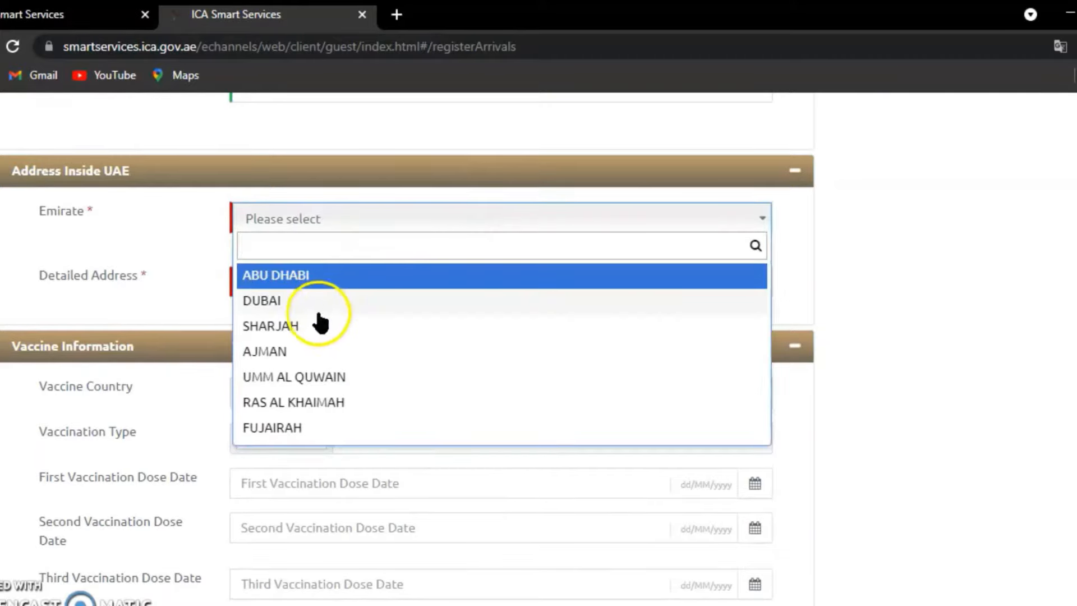
{"action": "left_click", "coordinate": [318, 318]}
{"action": "left_click", "coordinate": [309, 280]}
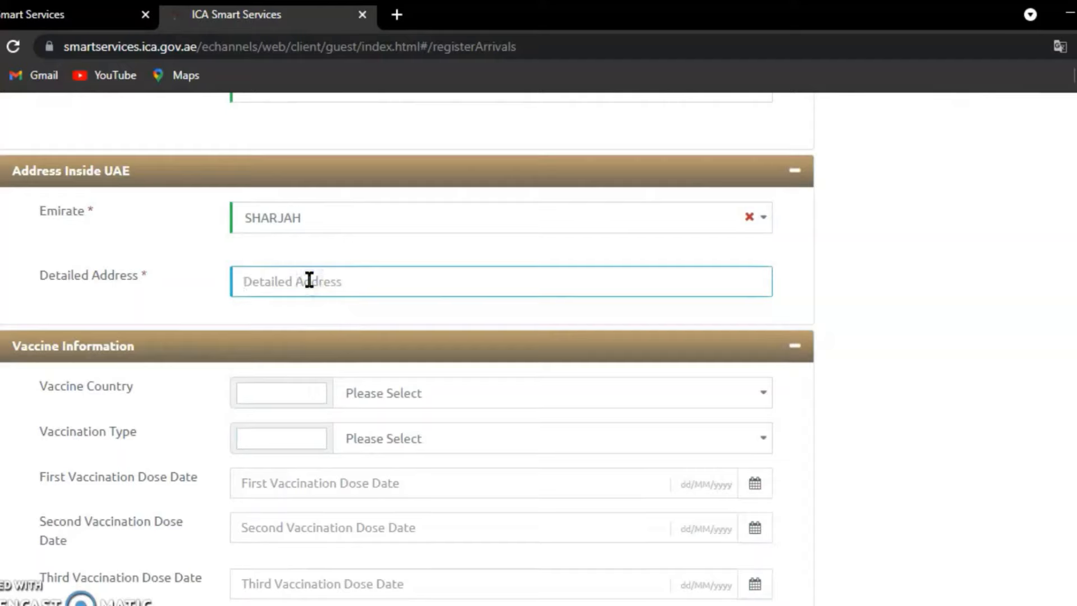
{"action": "type", "text": "zy"}
{"action": "key", "text": "BackSpace"}
{"action": "key", "text": "BackSpace"}
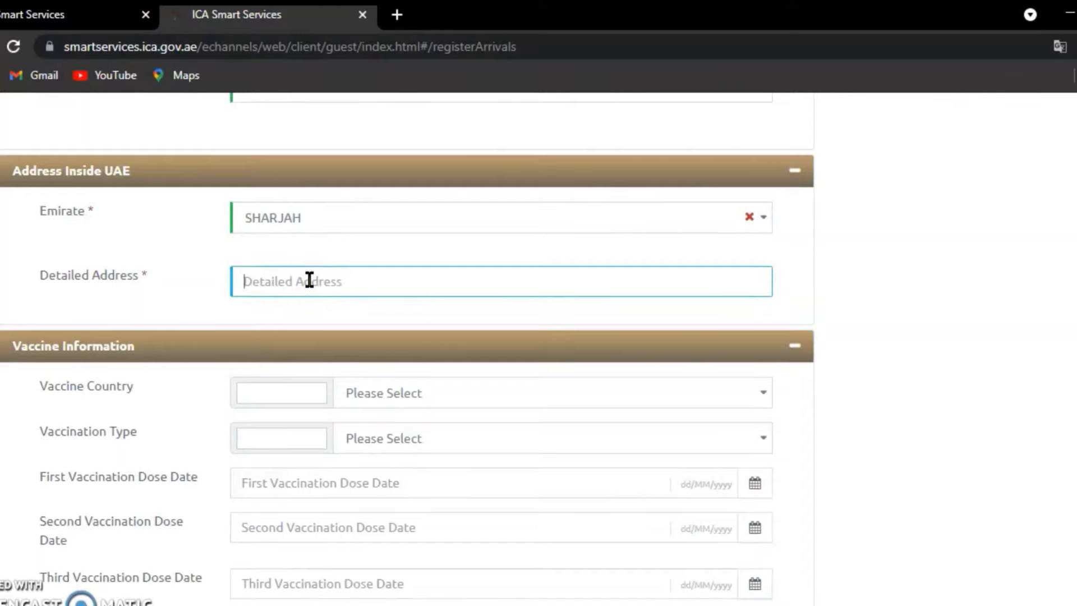
{"action": "type", "text": "xyz Building"}
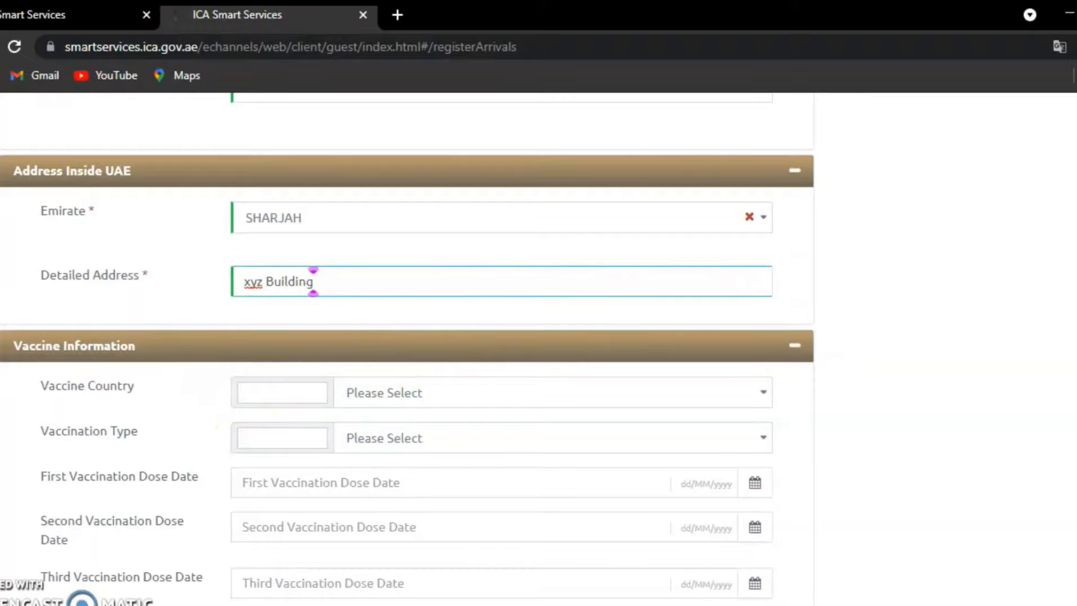
{"action": "scroll", "coordinate": [313, 281], "scroll_direction": "up", "scroll_amount": 18}
{"action": "scroll", "coordinate": [313, 281], "scroll_direction": "down", "scroll_amount": 9}
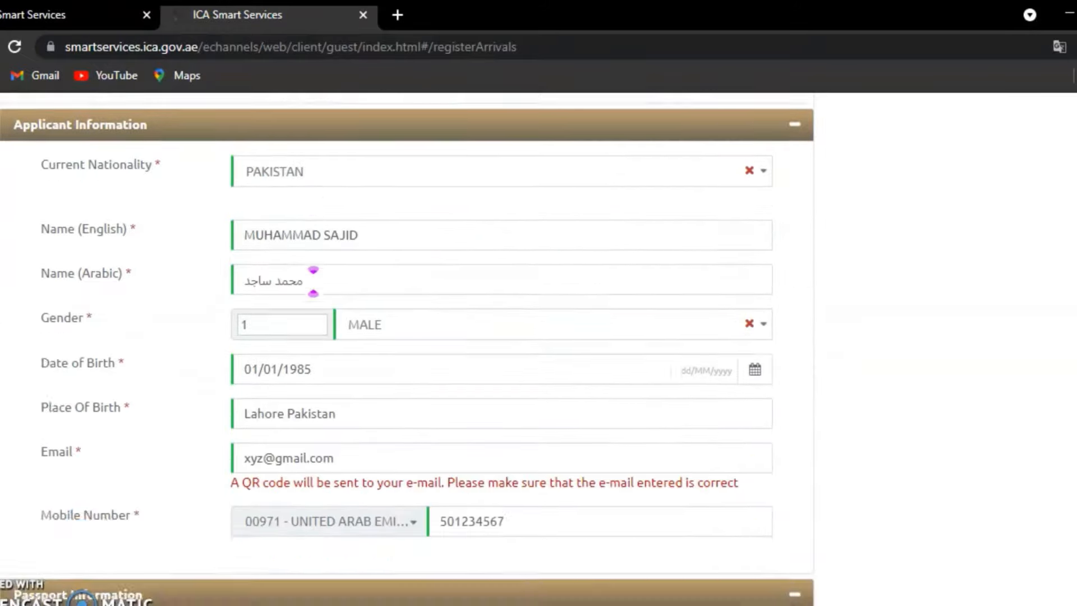
{"action": "scroll", "coordinate": [313, 281], "scroll_direction": "down", "scroll_amount": 8}
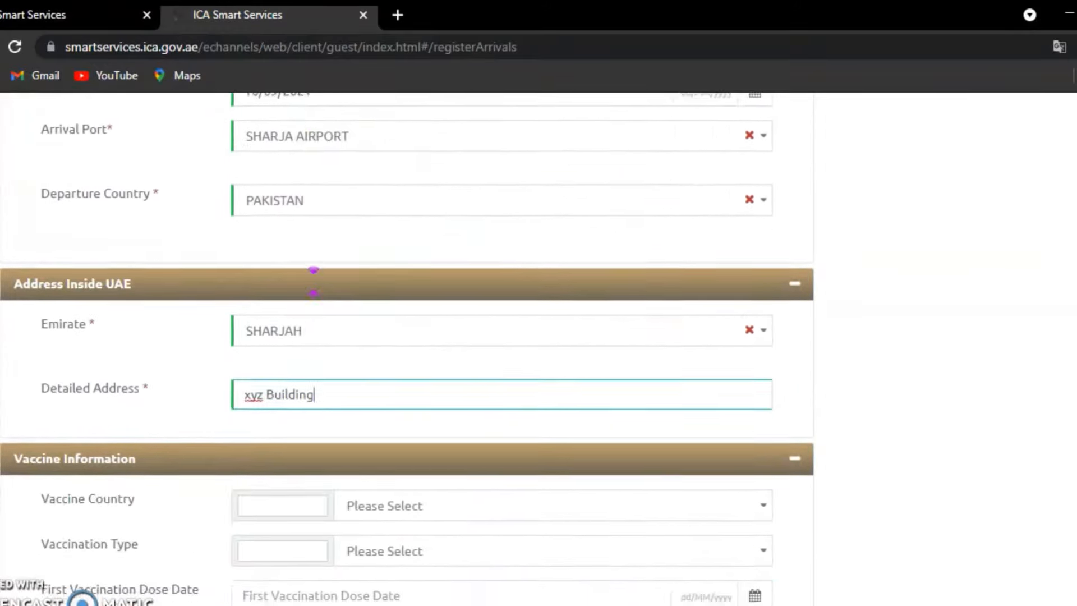
{"action": "scroll", "coordinate": [313, 281], "scroll_direction": "down", "scroll_amount": 3}
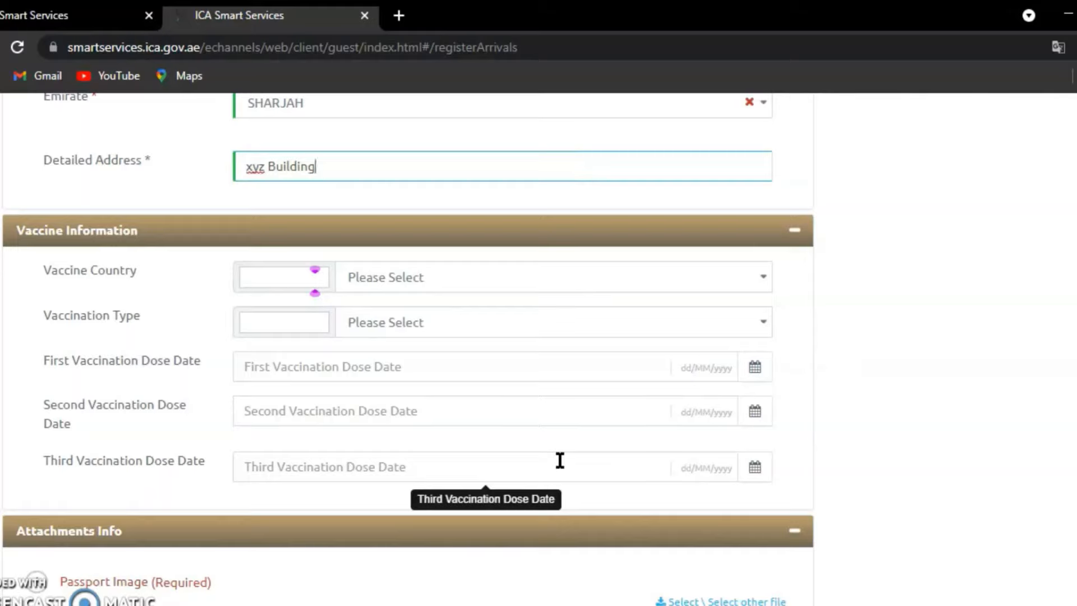
- Set vaccine country to PAKISTAN (searching 'pak') and vaccination type to Sinopharm
{"action": "left_click", "coordinate": [377, 281]}
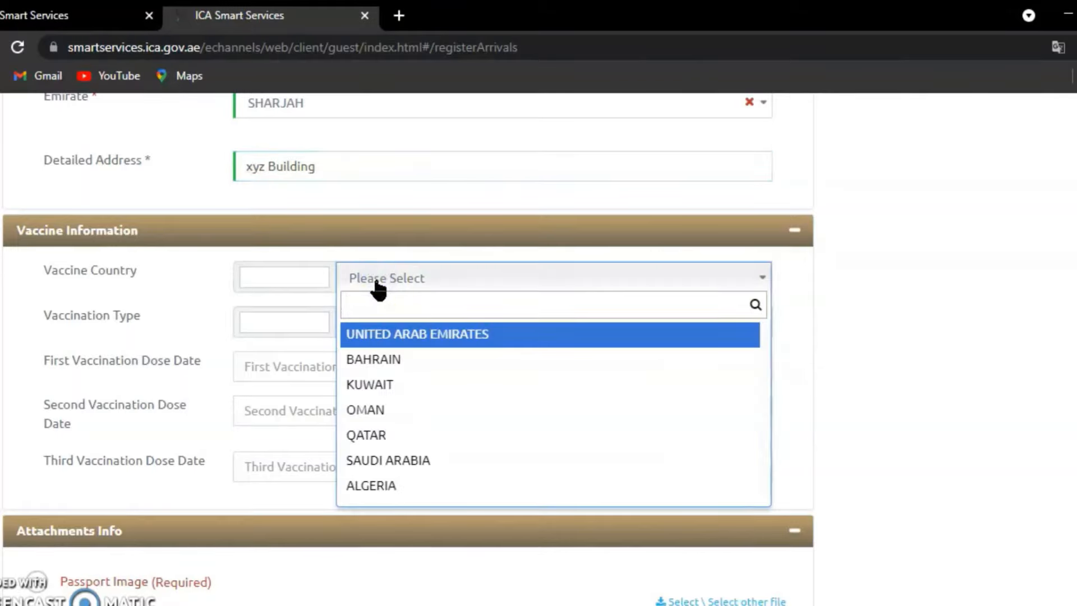
{"action": "type", "text": "pak"}
{"action": "left_click", "coordinate": [377, 335]}
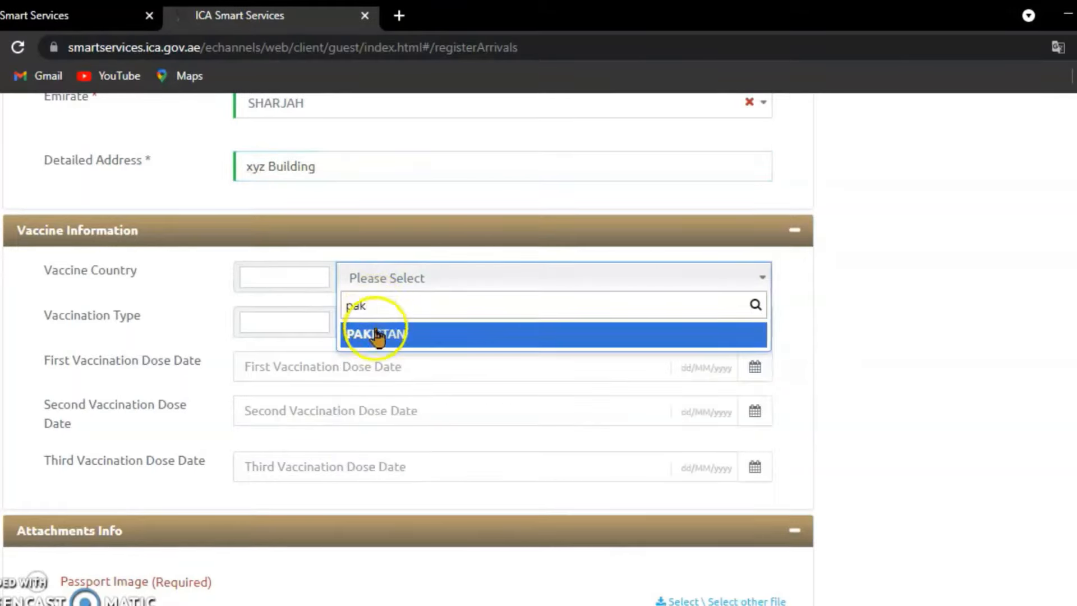
{"action": "left_click", "coordinate": [398, 328]}
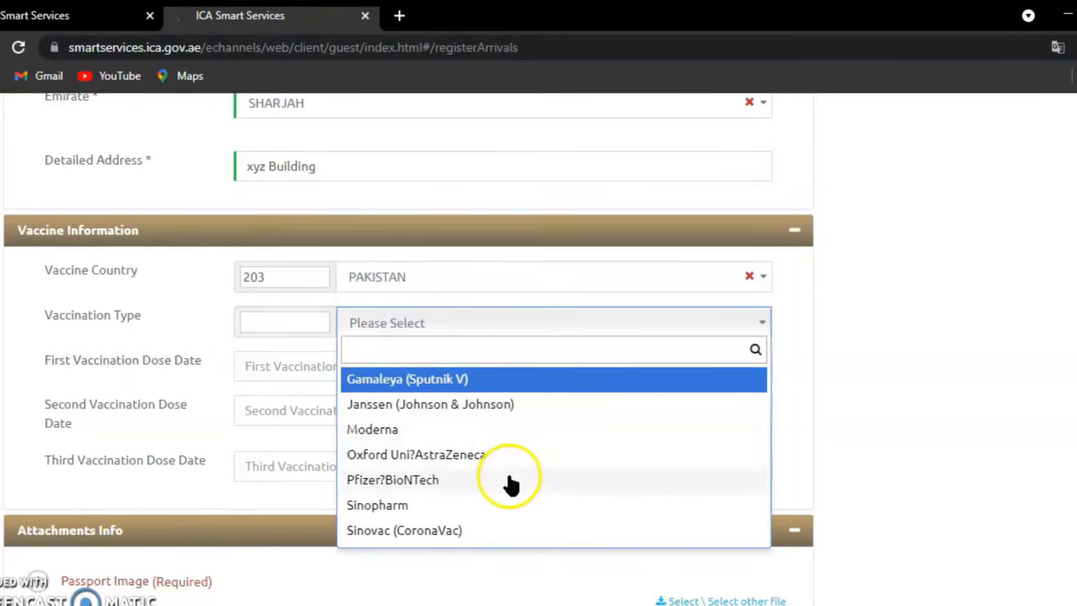
{"action": "left_click", "coordinate": [473, 507]}
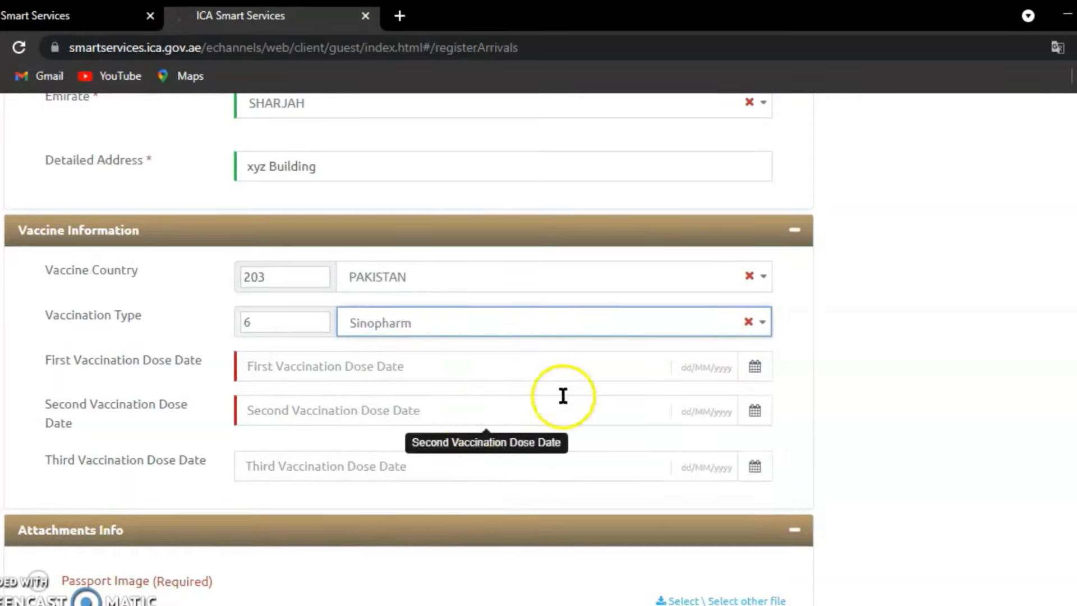
{"action": "left_click", "coordinate": [755, 367]}
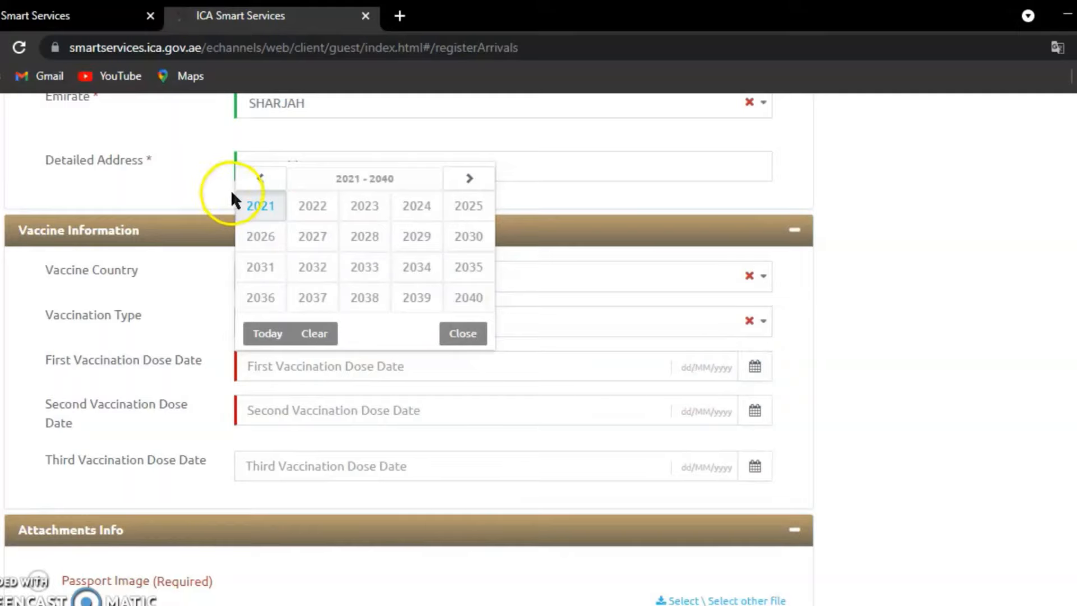
- Set the first vaccination dose date to 17/07/2021 in the calendar picker
{"action": "left_click", "coordinate": [261, 208]}
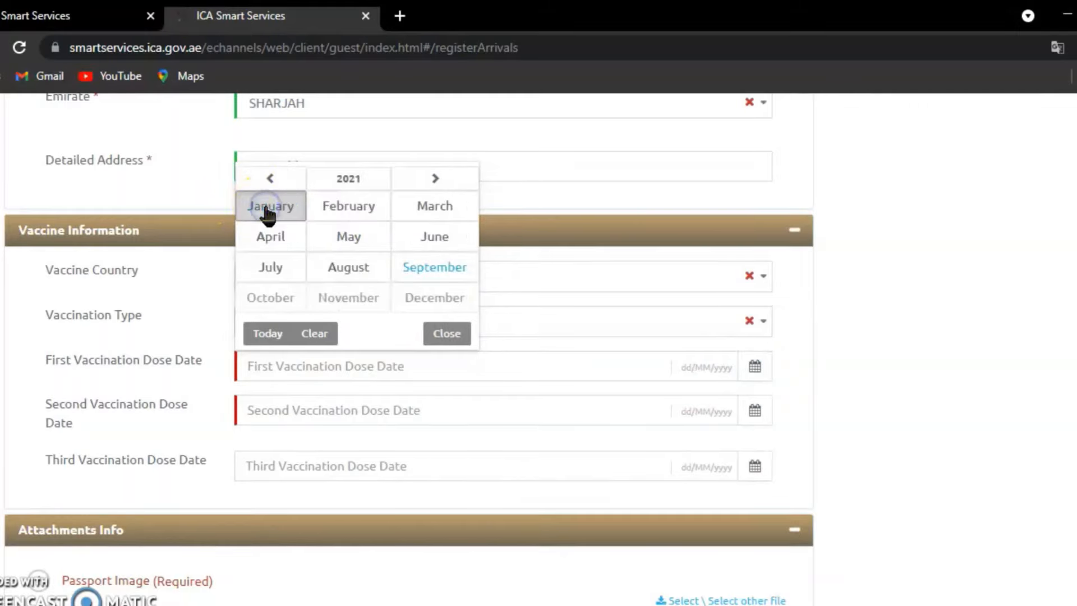
{"action": "left_click", "coordinate": [397, 266]}
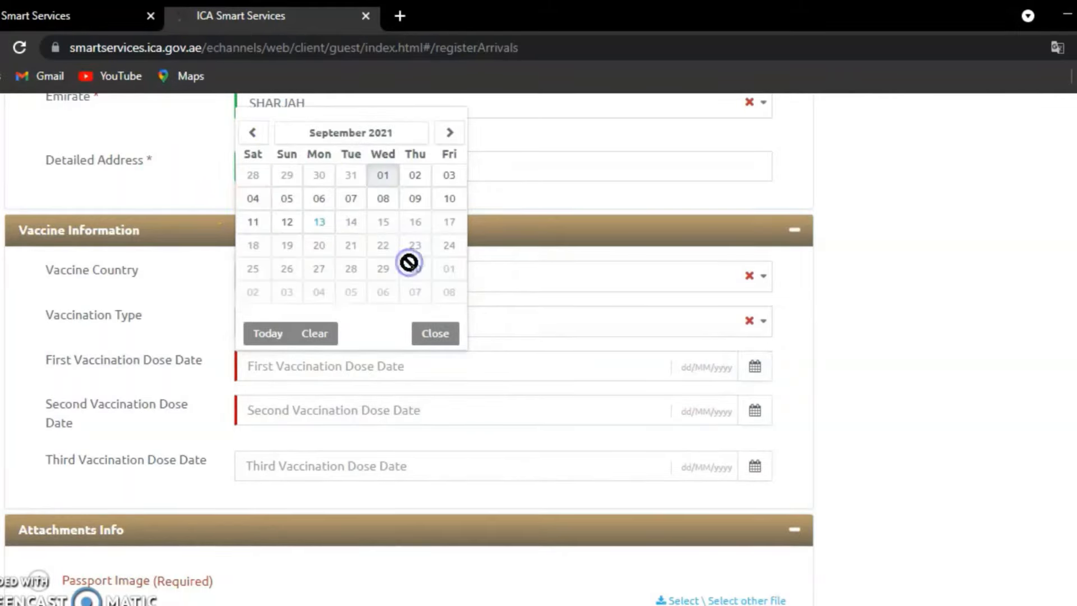
{"action": "left_click", "coordinate": [253, 133]}
{"action": "left_click", "coordinate": [252, 133]}
{"action": "left_click", "coordinate": [265, 245]}
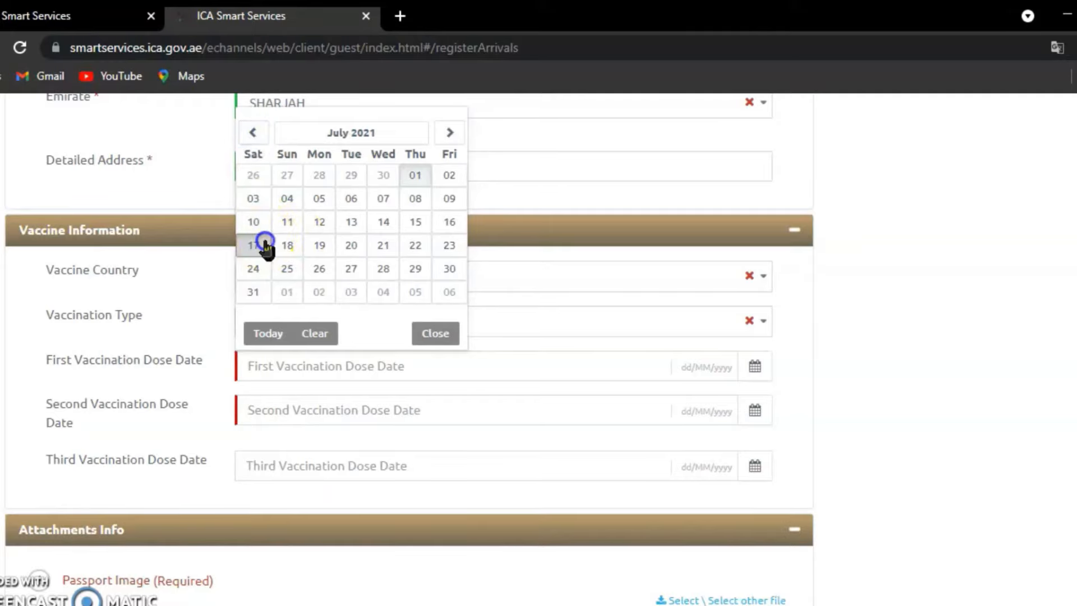
- Set the second vaccination dose date to 11/08/2021, leaving the third dose empty
{"action": "left_click", "coordinate": [755, 411]}
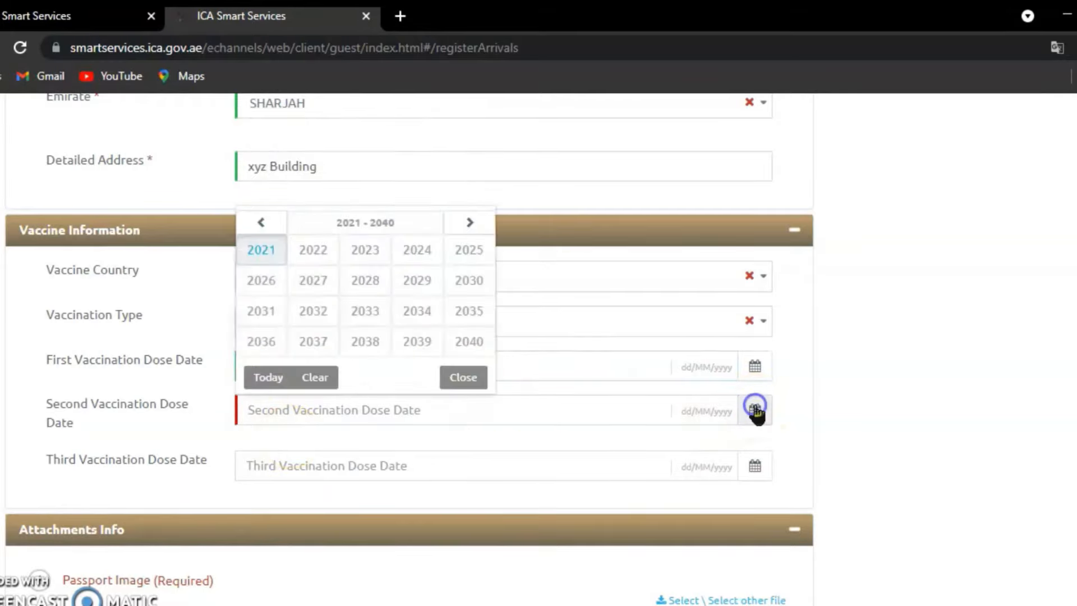
{"action": "left_click", "coordinate": [271, 255]}
{"action": "left_click", "coordinate": [334, 318]}
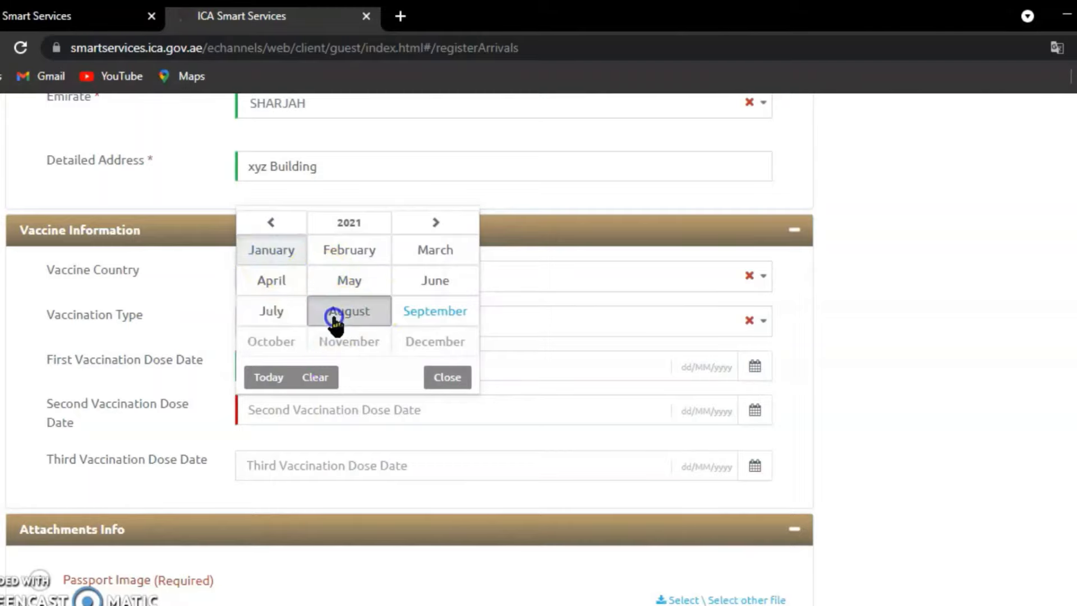
{"action": "left_click", "coordinate": [382, 240]}
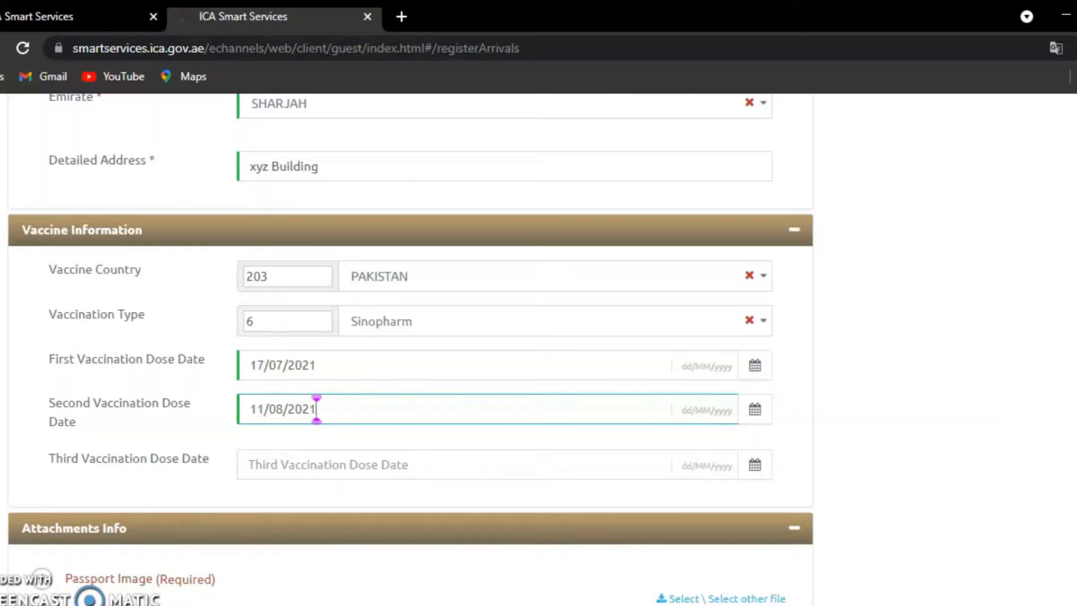
{"action": "scroll", "coordinate": [1057, 443], "scroll_direction": "up", "scroll_amount": 8}
{"action": "scroll", "coordinate": [317, 410], "scroll_direction": "down", "scroll_amount": 14}
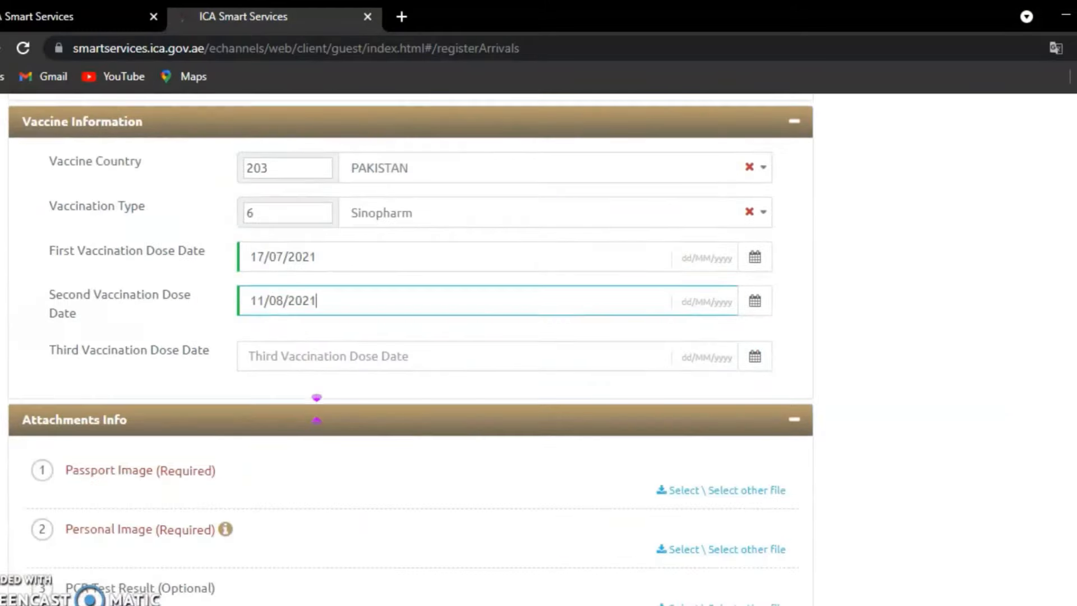
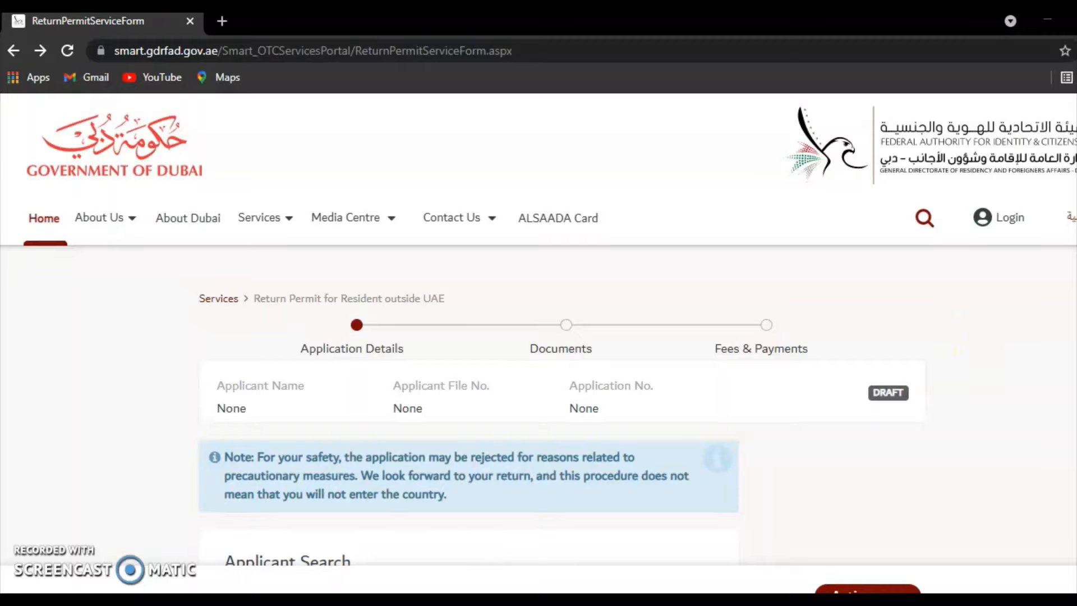
- Look up the applicant by residence number, nationality 203 - PAKISTAN and birth year 1978, passing the captcha
{"action": "scroll", "coordinate": [468, 426], "scroll_direction": "down", "scroll_amount": 5}
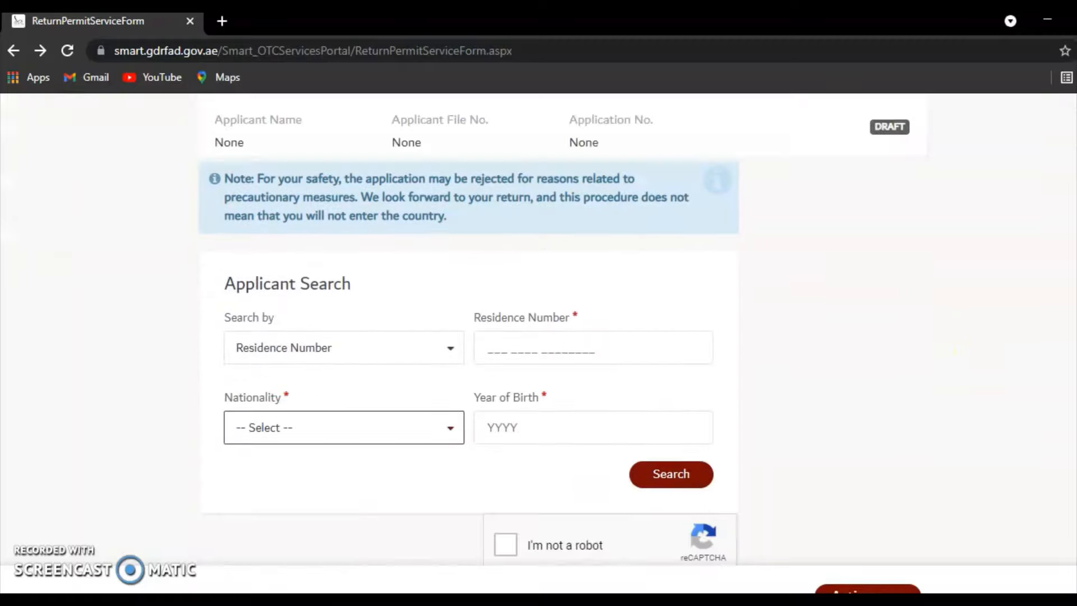
{"action": "left_click", "coordinate": [678, 349]}
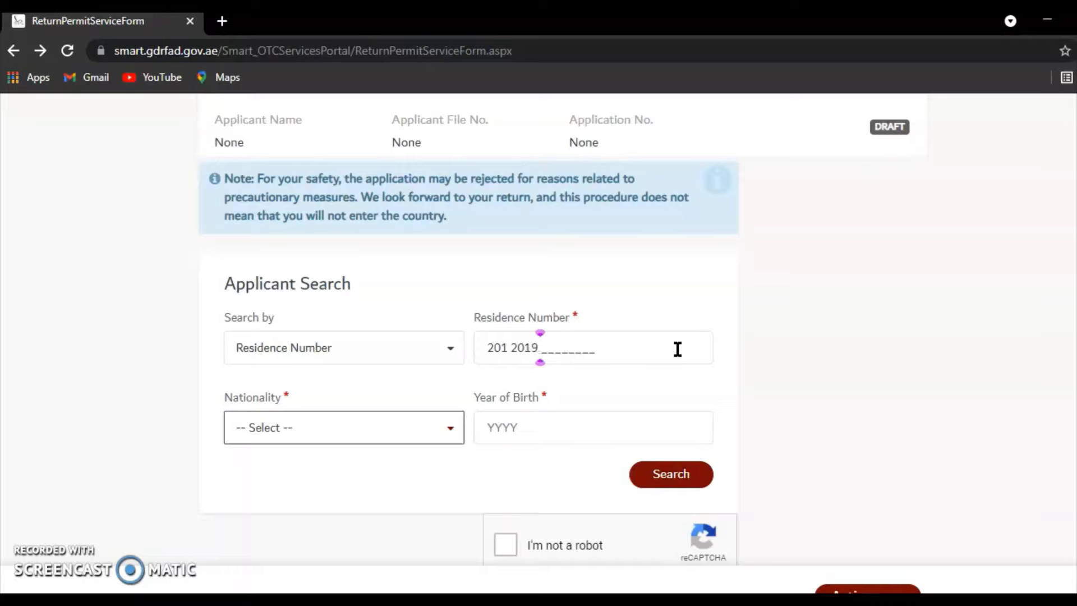
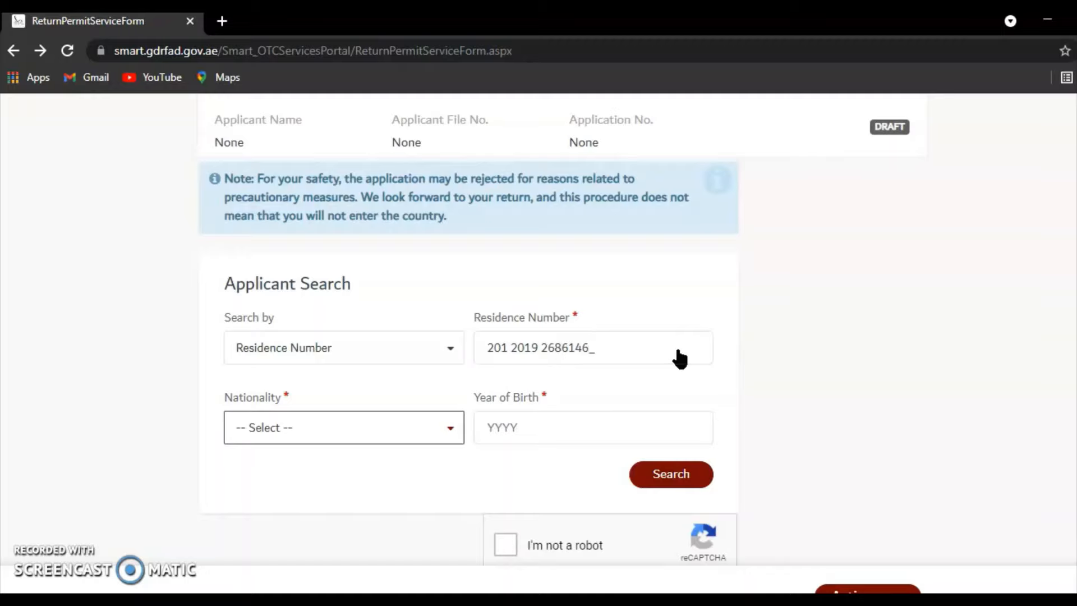
{"action": "type", "text": "pak"}
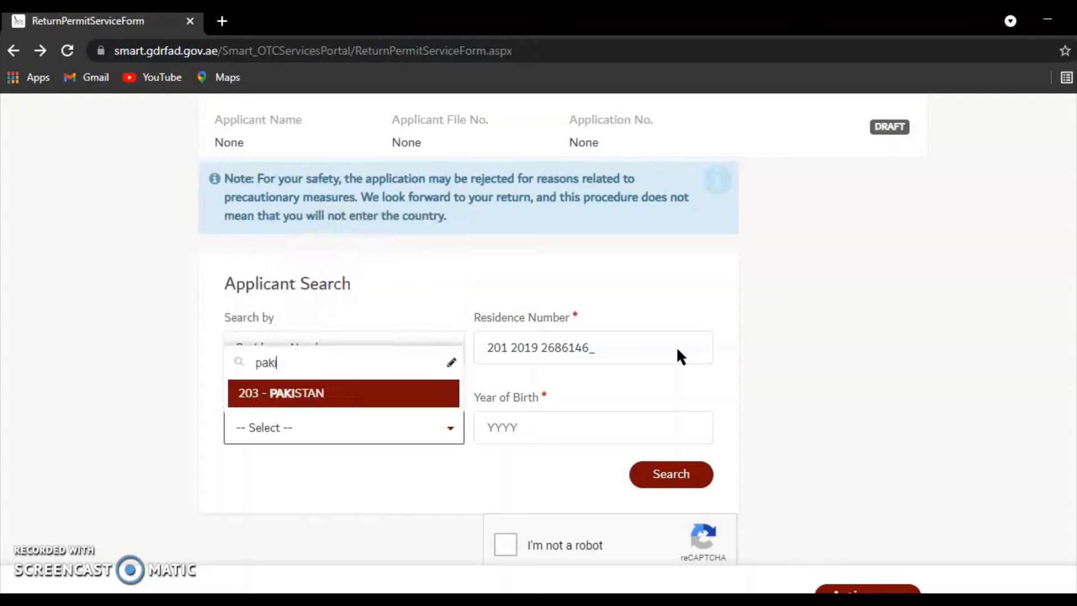
{"action": "key", "text": "Tab"}
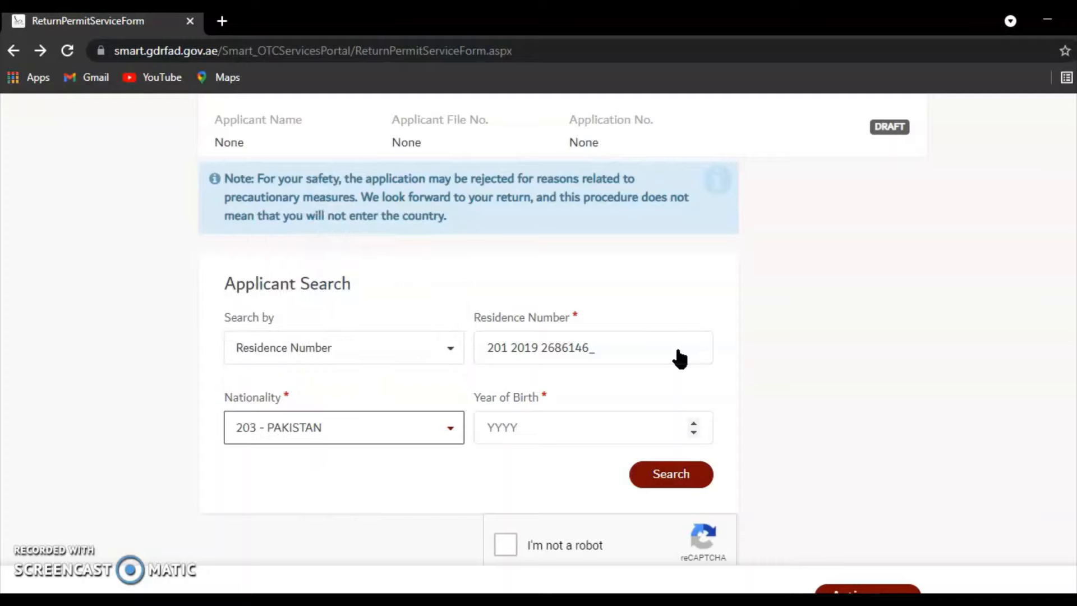
{"action": "type", "text": "1978"}
{"action": "left_click", "coordinate": [504, 544]}
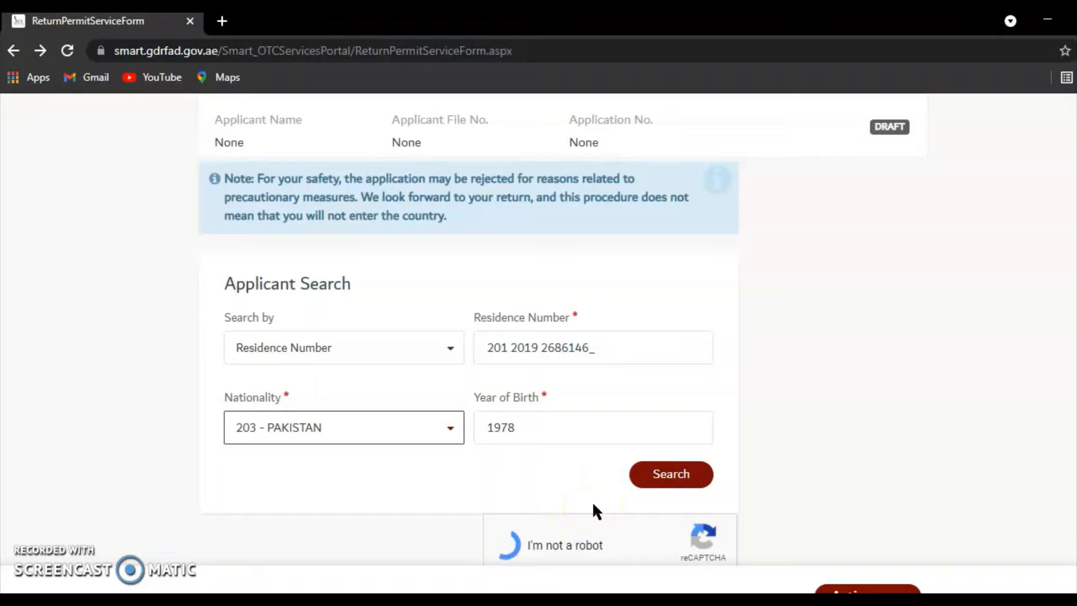
{"action": "left_click", "coordinate": [662, 476]}
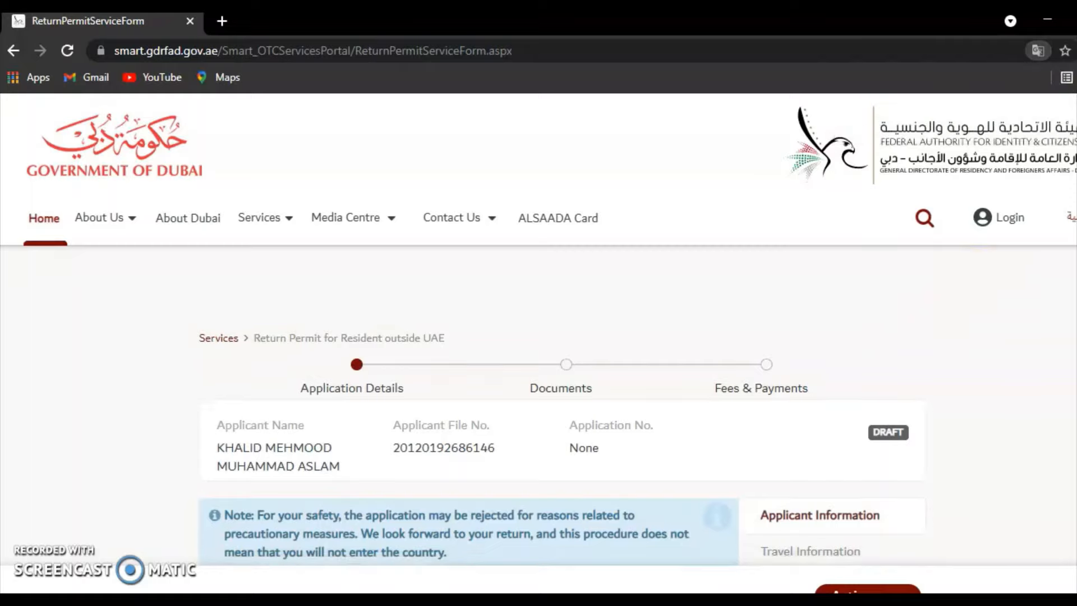
{"action": "scroll", "coordinate": [539, 348], "scroll_direction": "down", "scroll_amount": 5}
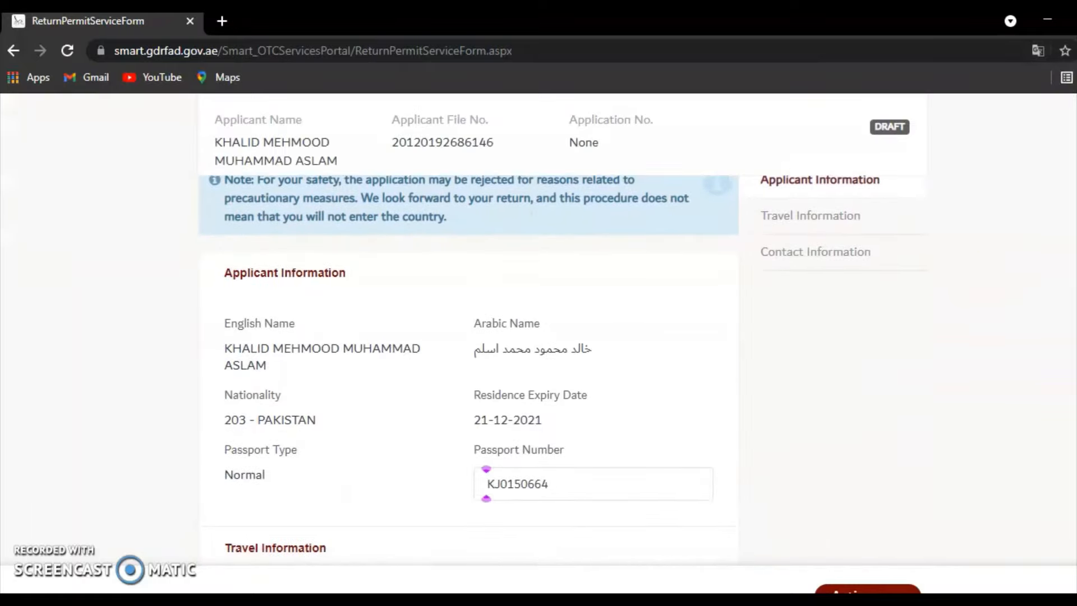
{"action": "scroll", "coordinate": [487, 484], "scroll_direction": "up", "scroll_amount": 5}
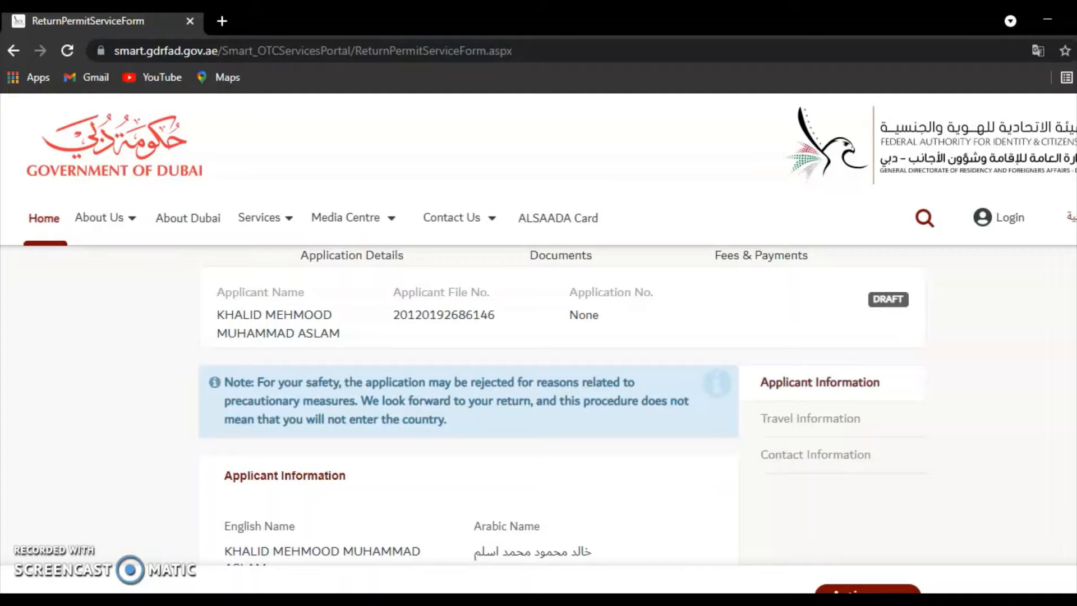
{"action": "scroll", "coordinate": [538, 392], "scroll_direction": "down", "scroll_amount": 5}
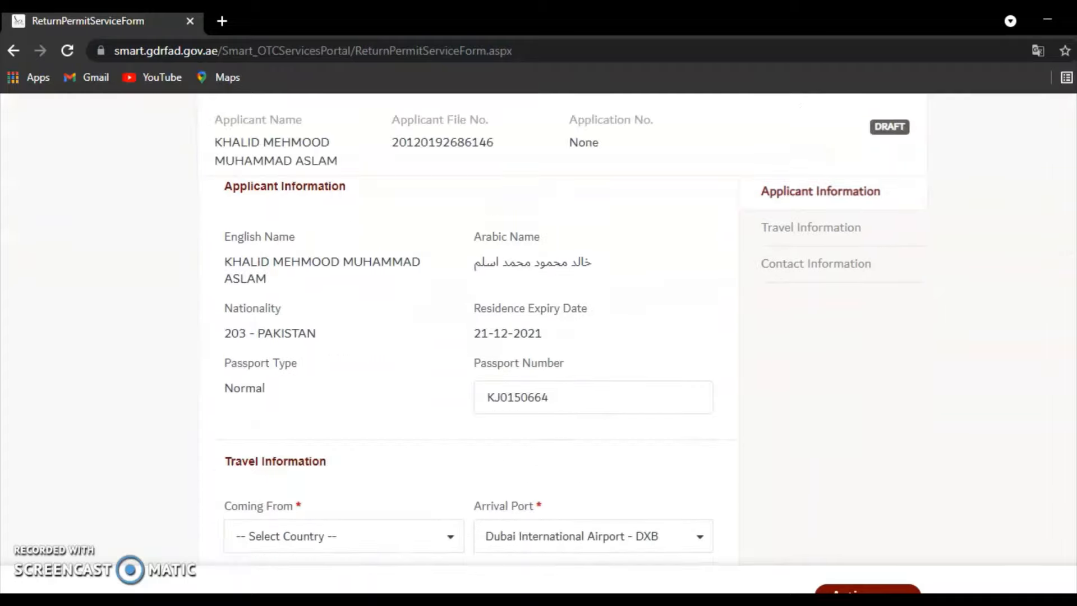
{"action": "scroll", "coordinate": [480, 365], "scroll_direction": "down", "scroll_amount": 1}
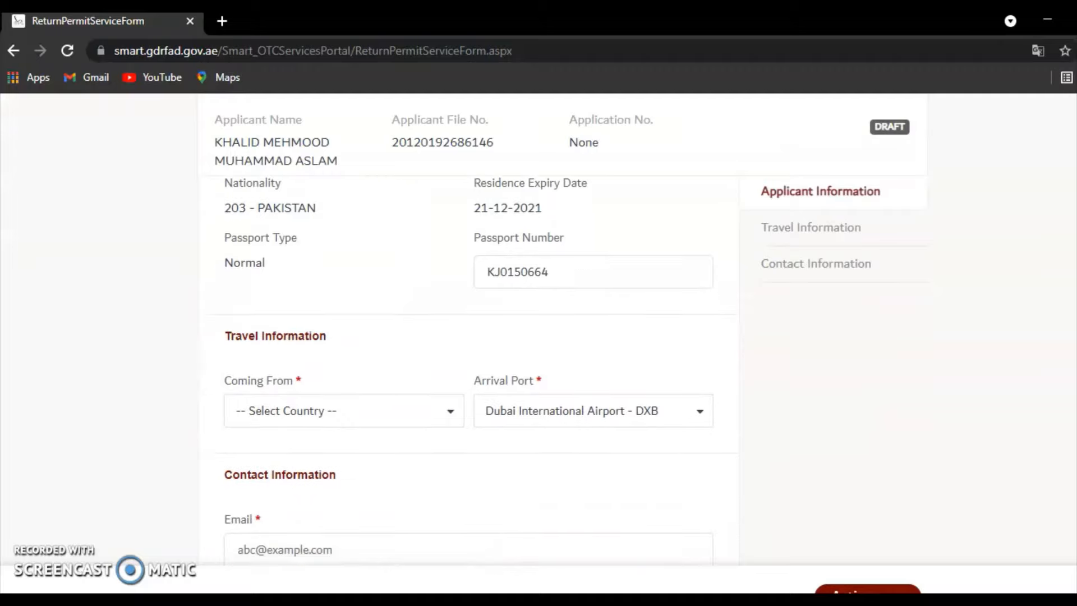
{"action": "scroll", "coordinate": [469, 370], "scroll_direction": "down", "scroll_amount": 2}
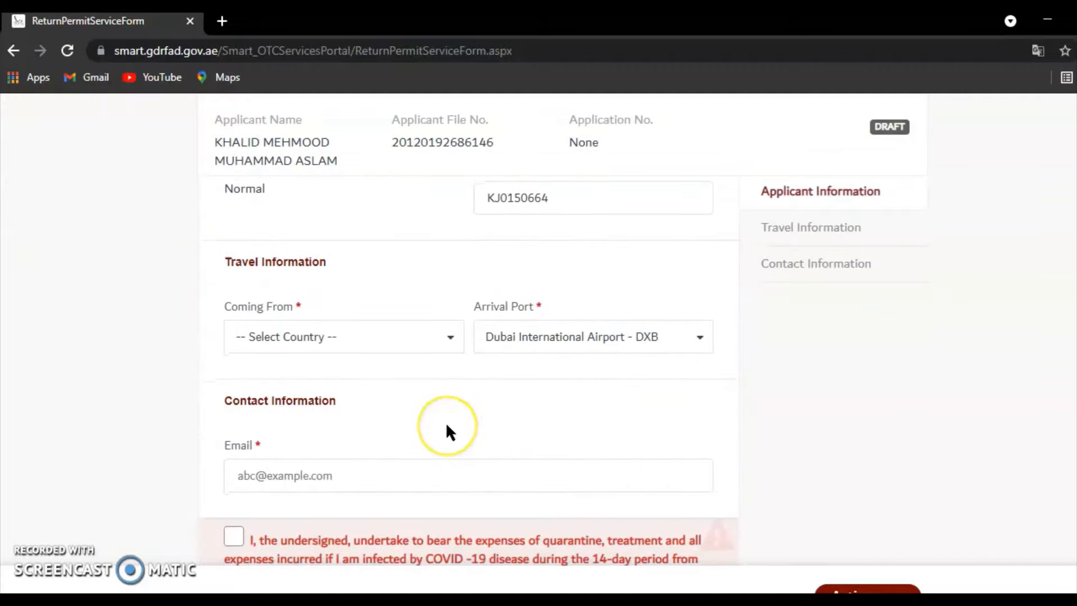
- Set Coming From to 203 - PAKISTAN and keep Dubai International Airport - DXB as arrival port
{"action": "left_click", "coordinate": [380, 343]}
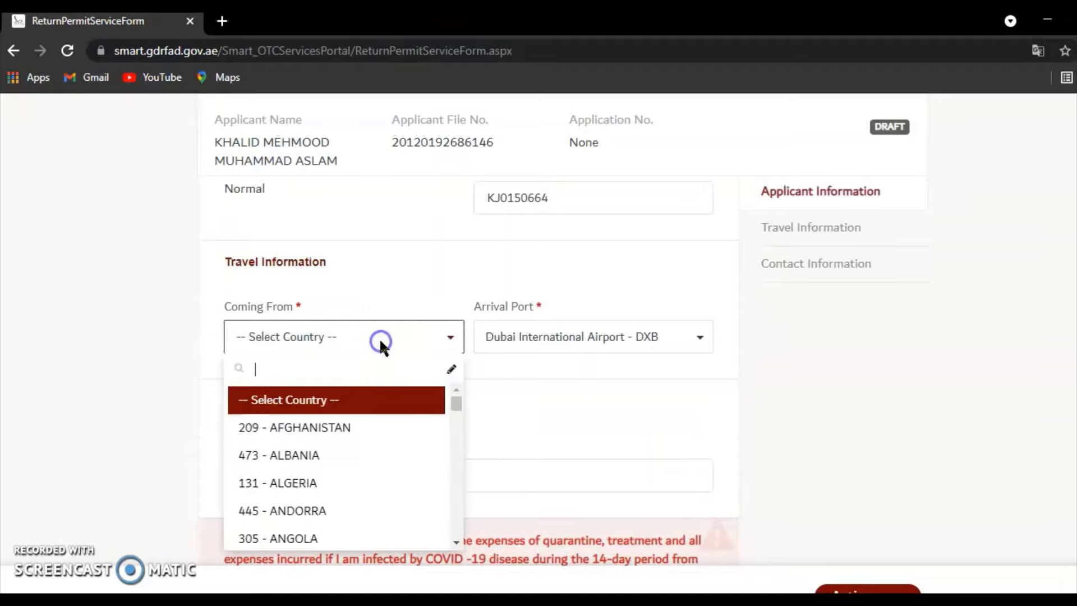
{"action": "type", "text": "paki"}
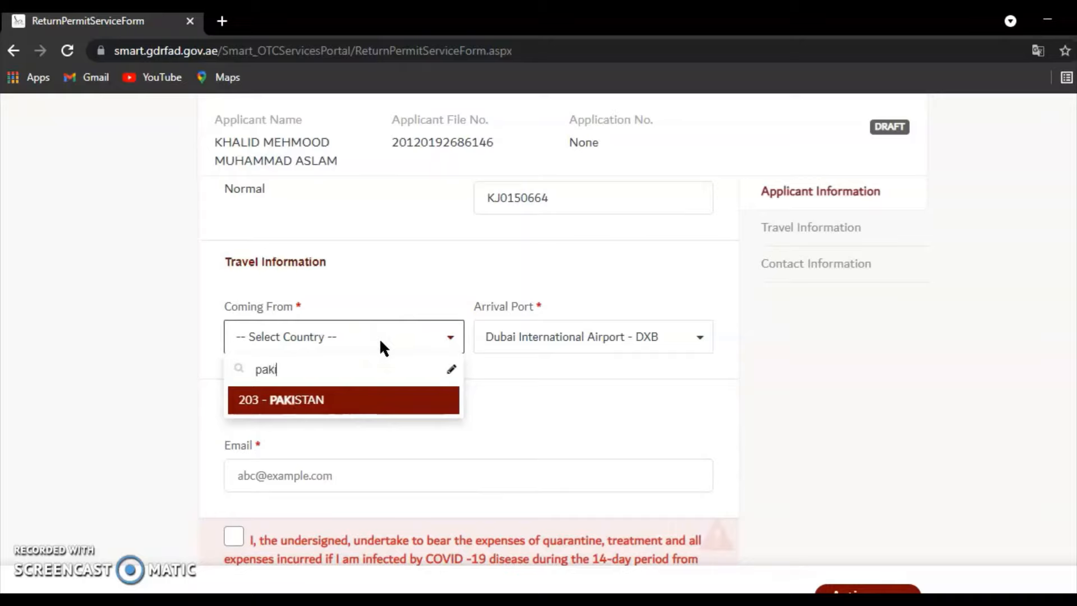
{"action": "key", "text": "Tab"}
{"action": "left_click", "coordinate": [527, 382]}
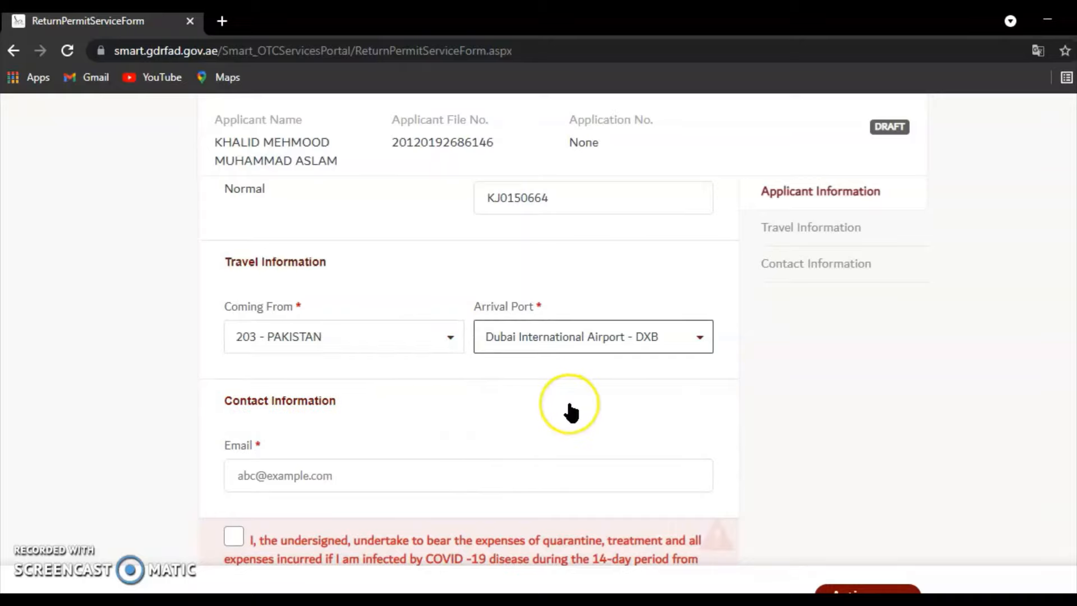
{"action": "left_click", "coordinate": [716, 396]}
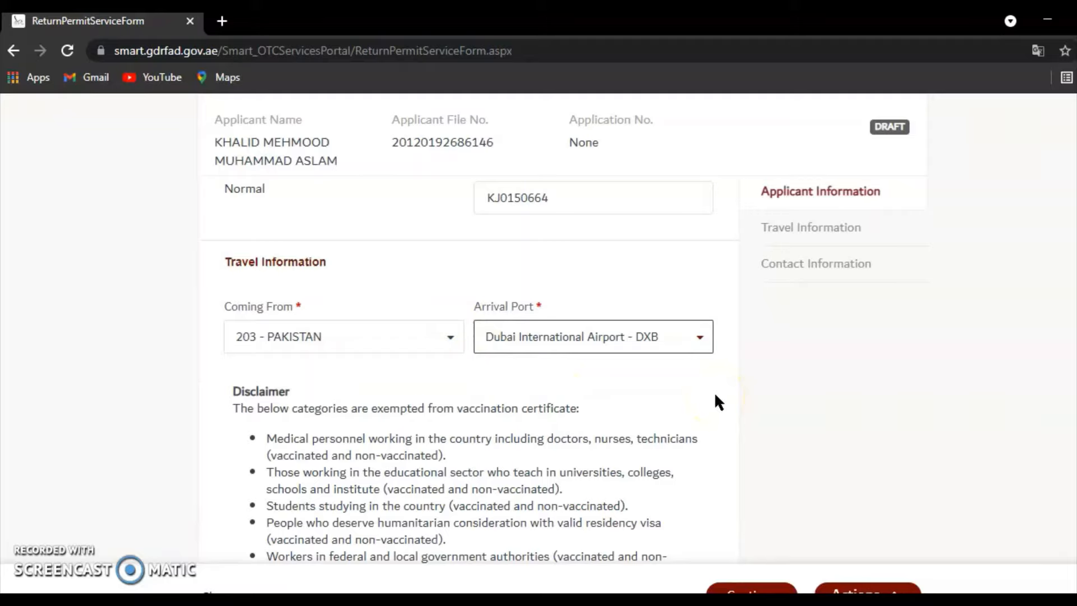
{"action": "left_click", "coordinate": [701, 336]}
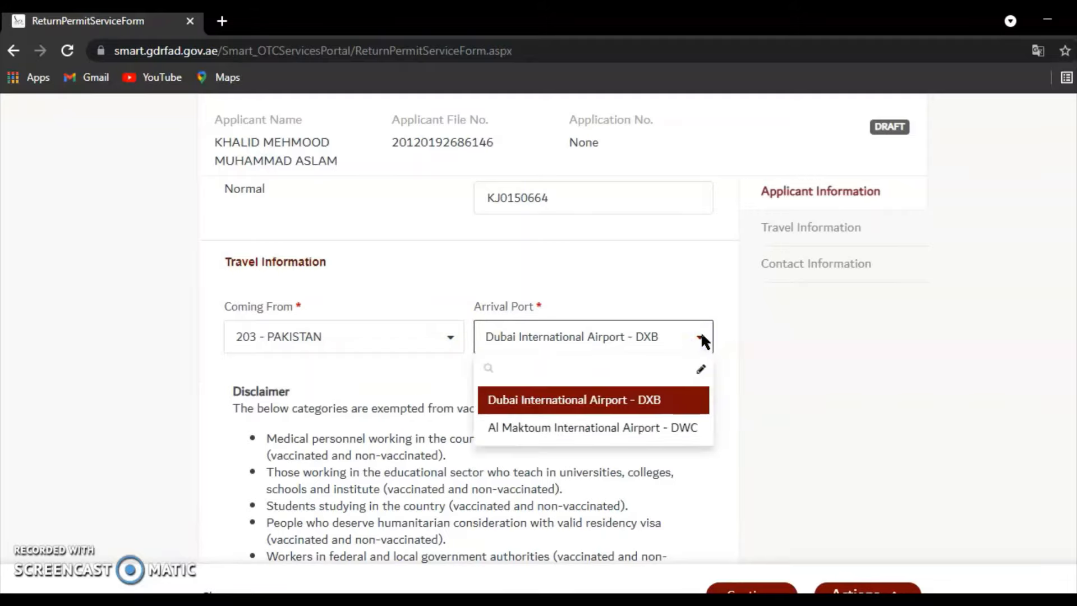
{"action": "left_click", "coordinate": [701, 337]}
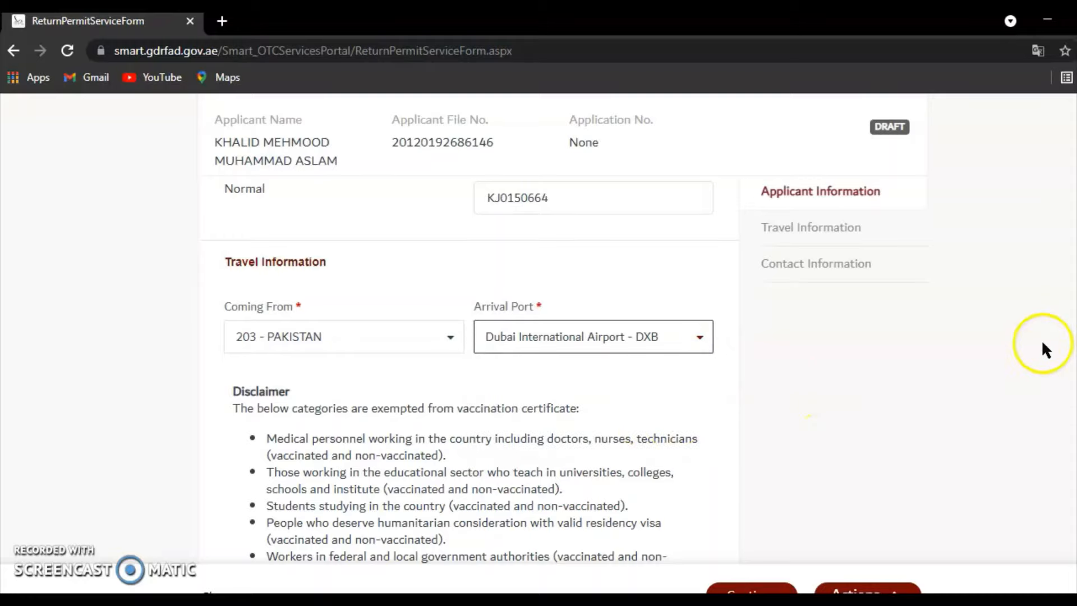
{"action": "scroll", "coordinate": [552, 364], "scroll_direction": "down", "scroll_amount": 2}
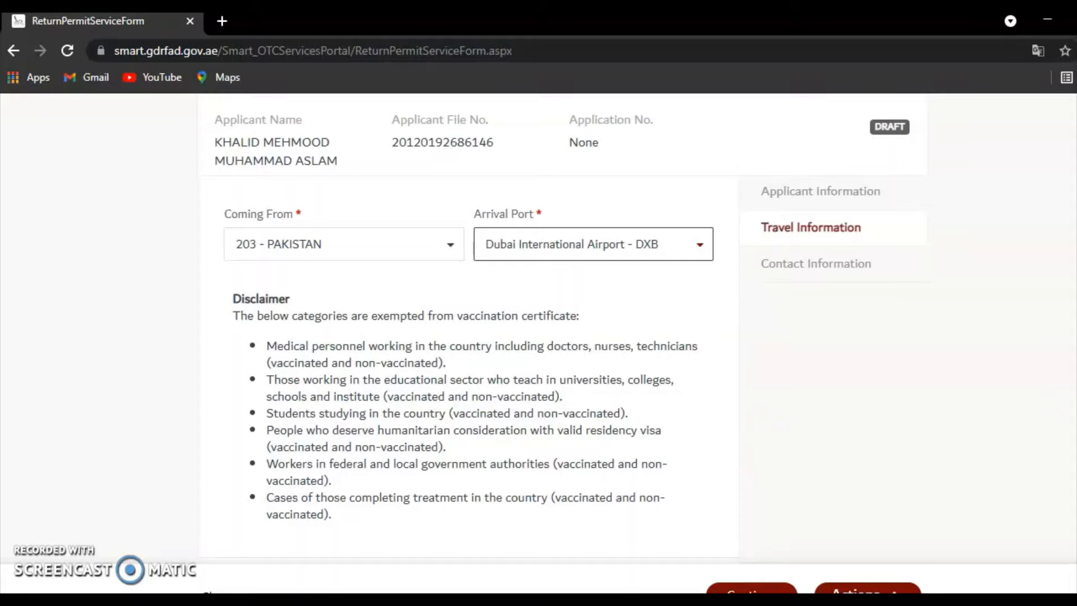
- Enter the applicant's email address in the contact details
{"action": "scroll", "coordinate": [468, 365], "scroll_direction": "down", "scroll_amount": 5}
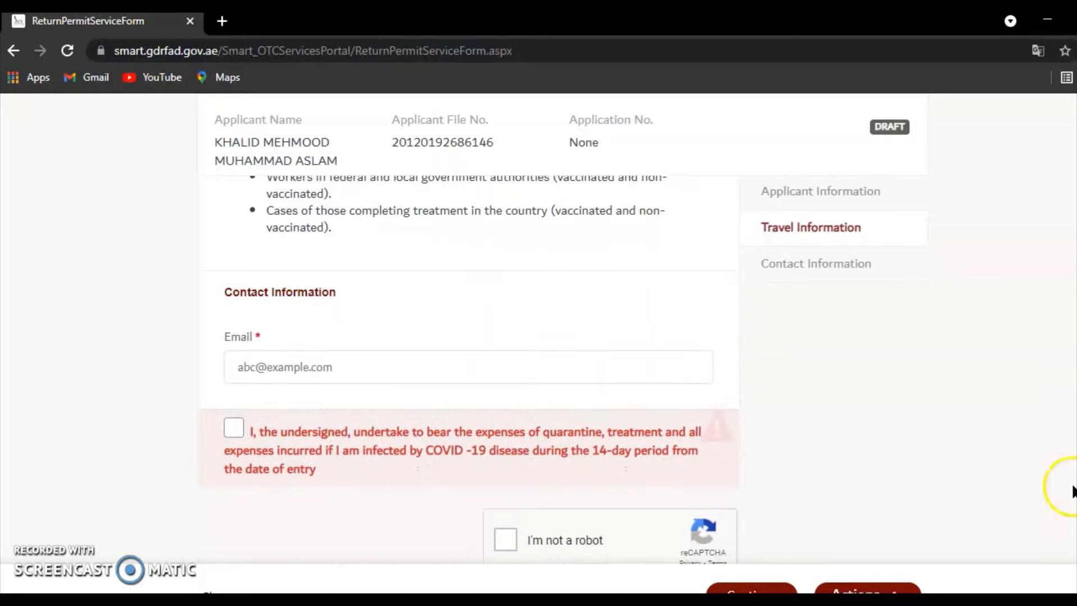
{"action": "left_click", "coordinate": [413, 367]}
{"action": "type", "text": "mu"}
{"action": "key", "text": "BackSpace"}
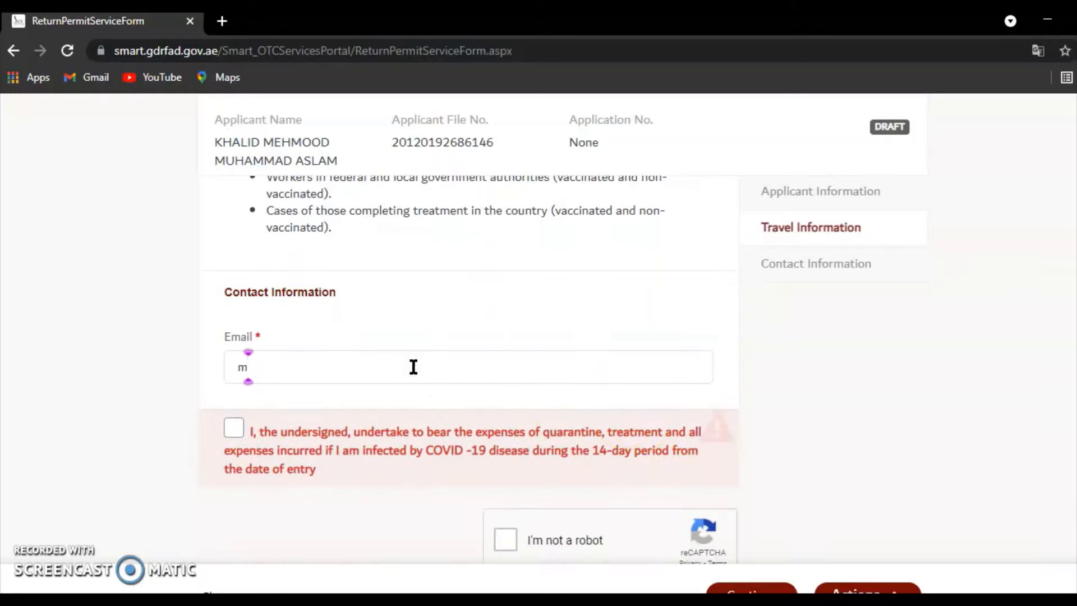
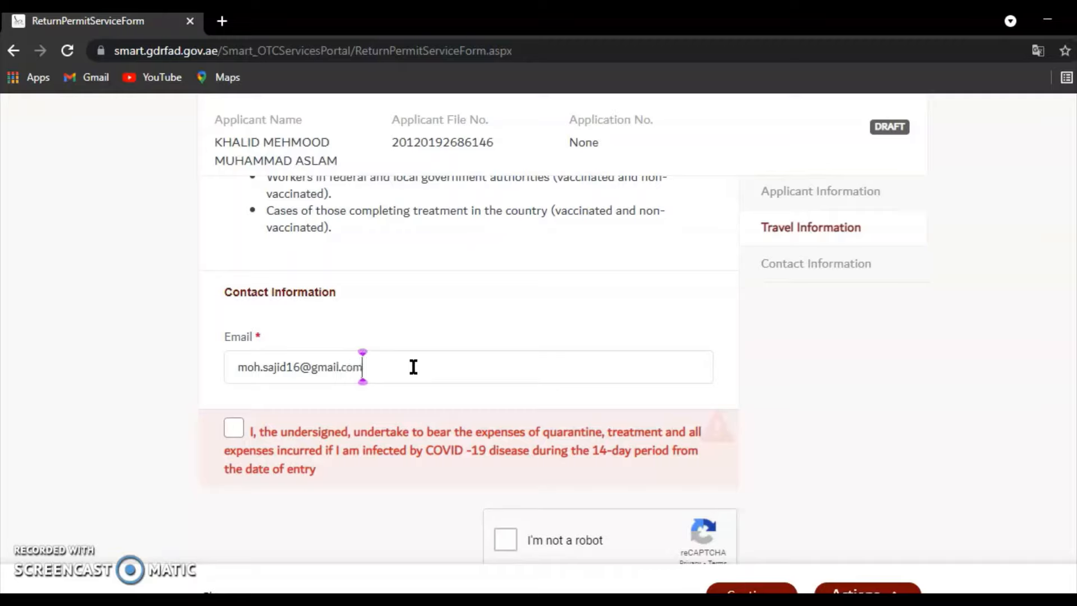
- Accept the COVID quarantine expense undertaking, complete the reCAPTCHA and continue to document upload
{"action": "left_click", "coordinate": [235, 429]}
{"action": "left_click", "coordinate": [235, 429]}
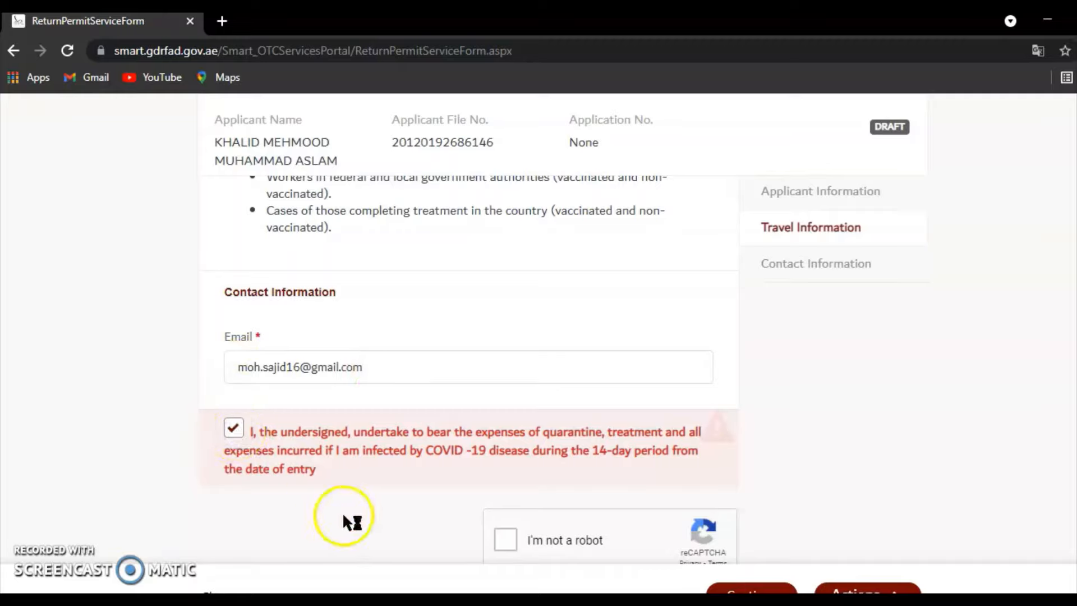
{"action": "left_click", "coordinate": [502, 540]}
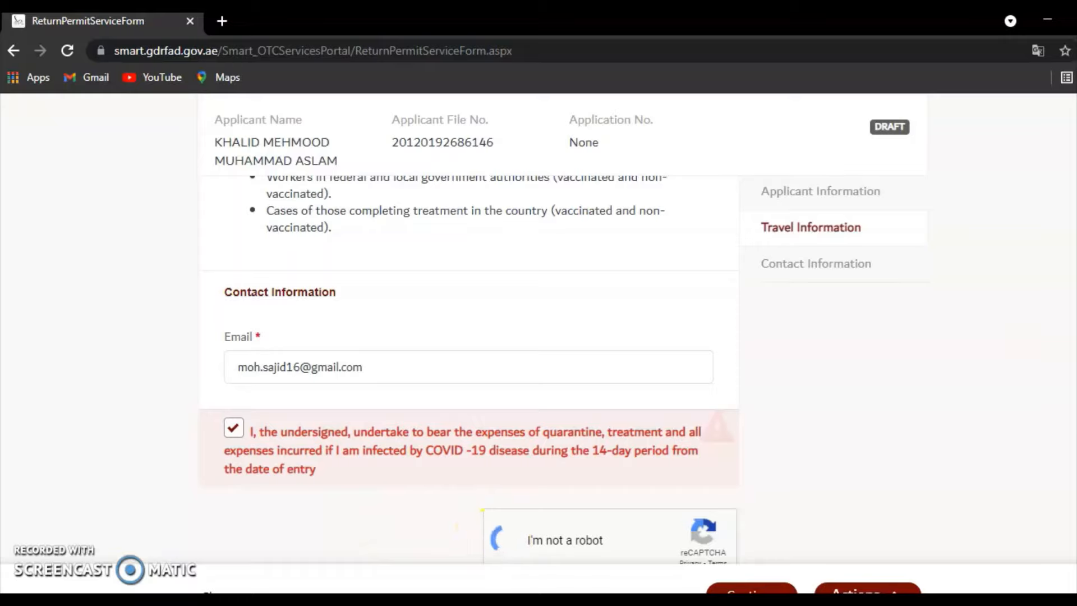
{"action": "scroll", "coordinate": [468, 365], "scroll_direction": "down", "scroll_amount": 1}
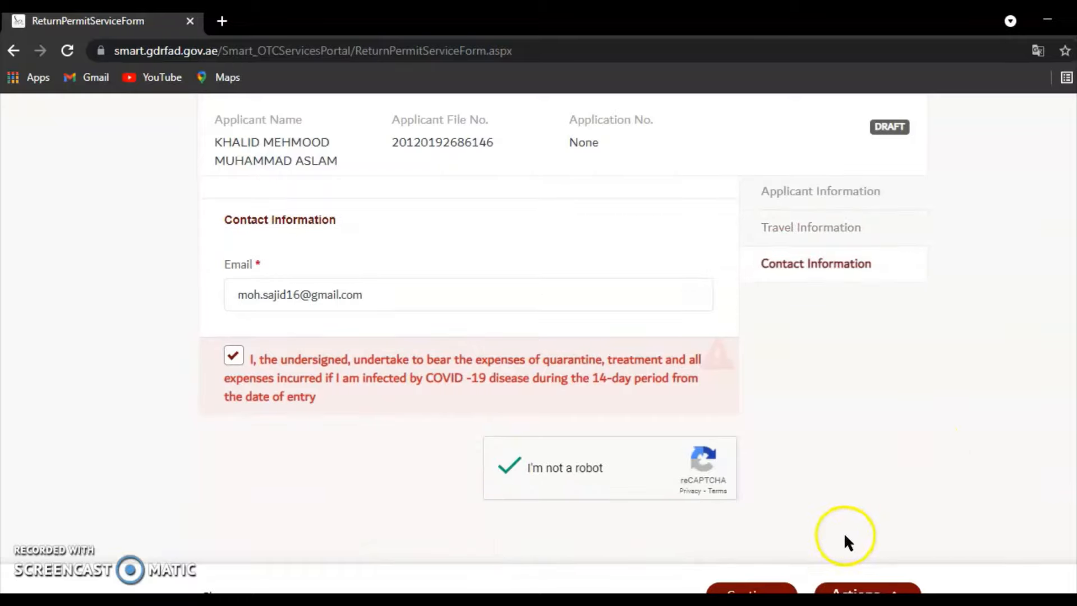
{"action": "left_click", "coordinate": [768, 588]}
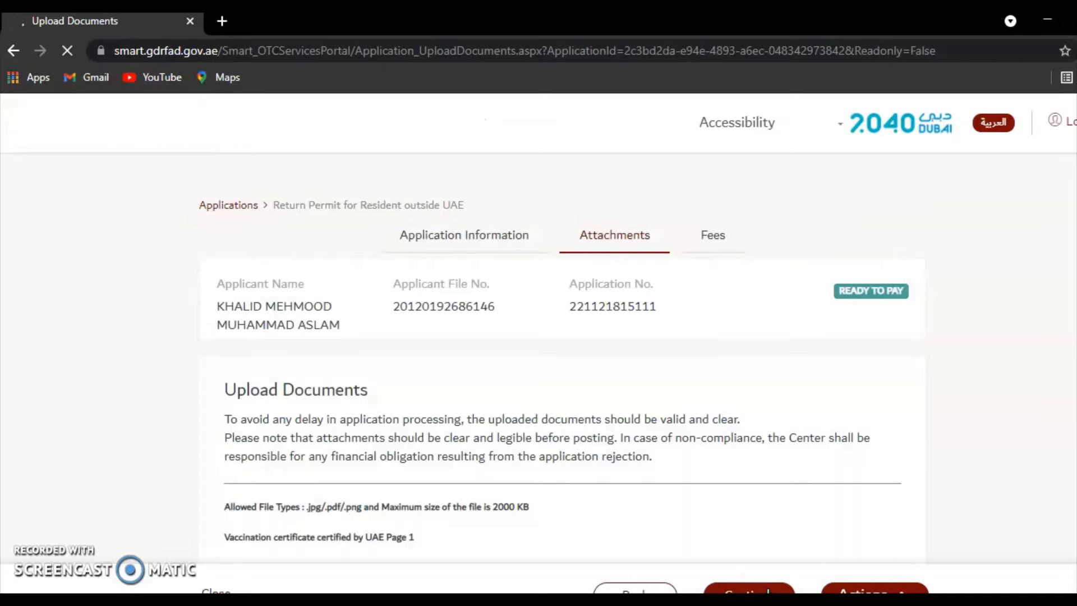
- Scroll through the Upload Documents page past the vaccination certificate and Others upload slots
{"action": "scroll", "coordinate": [561, 336], "scroll_direction": "down", "scroll_amount": 5}
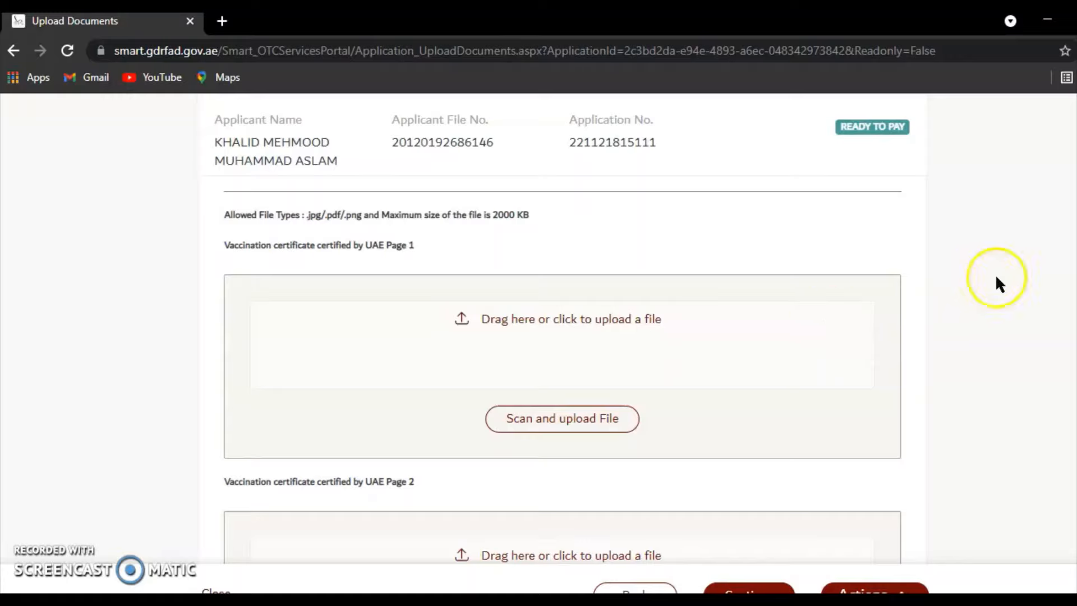
{"action": "scroll", "coordinate": [641, 332], "scroll_direction": "down", "scroll_amount": 8}
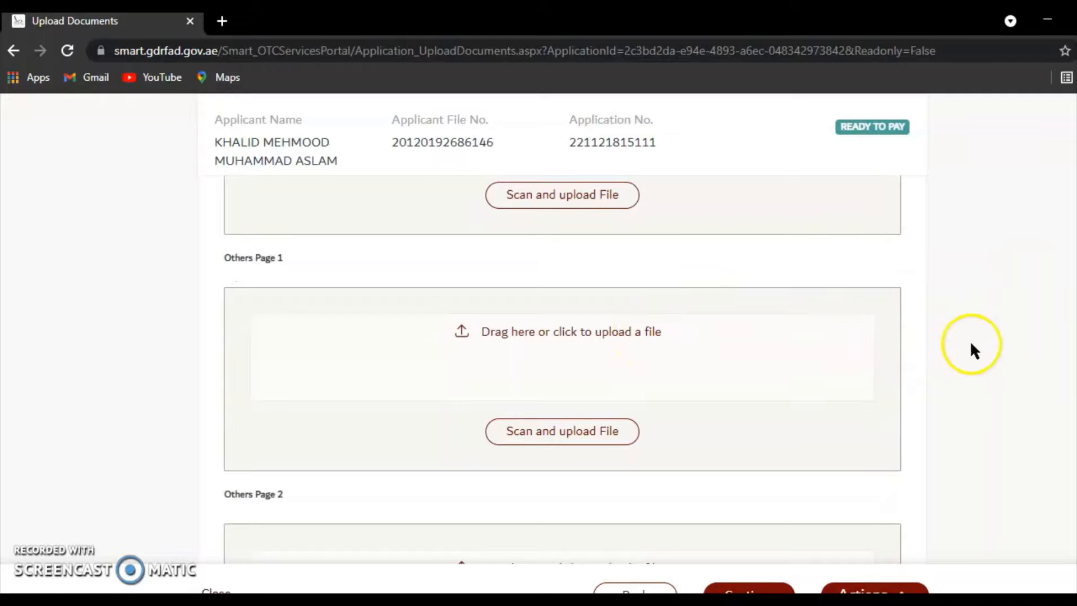
{"action": "scroll", "coordinate": [976, 358], "scroll_direction": "down", "scroll_amount": 4}
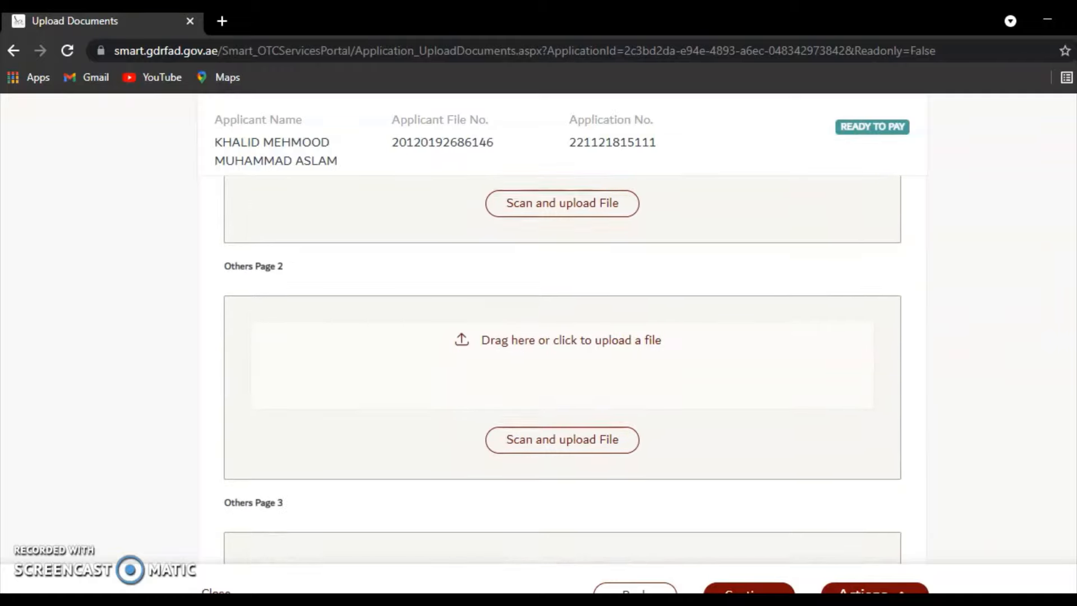